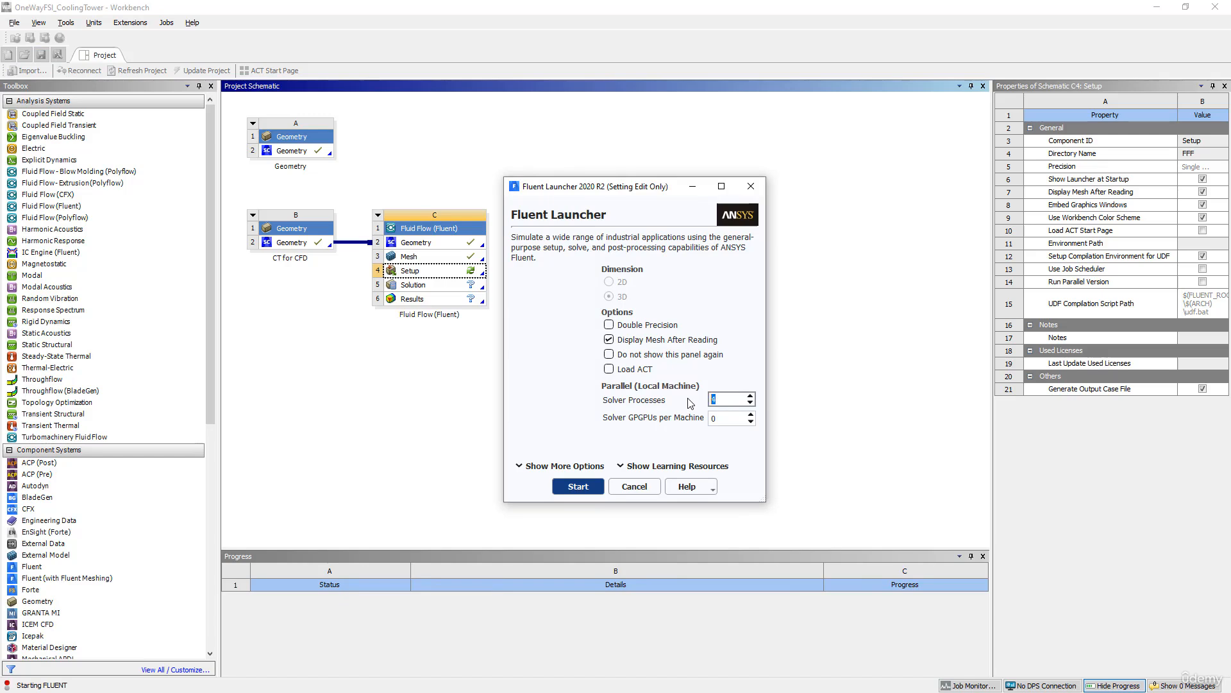
# Step: Start Fluent with the current launcher settings and run the mesh check and mesh quality report
pyautogui.click(585, 487)
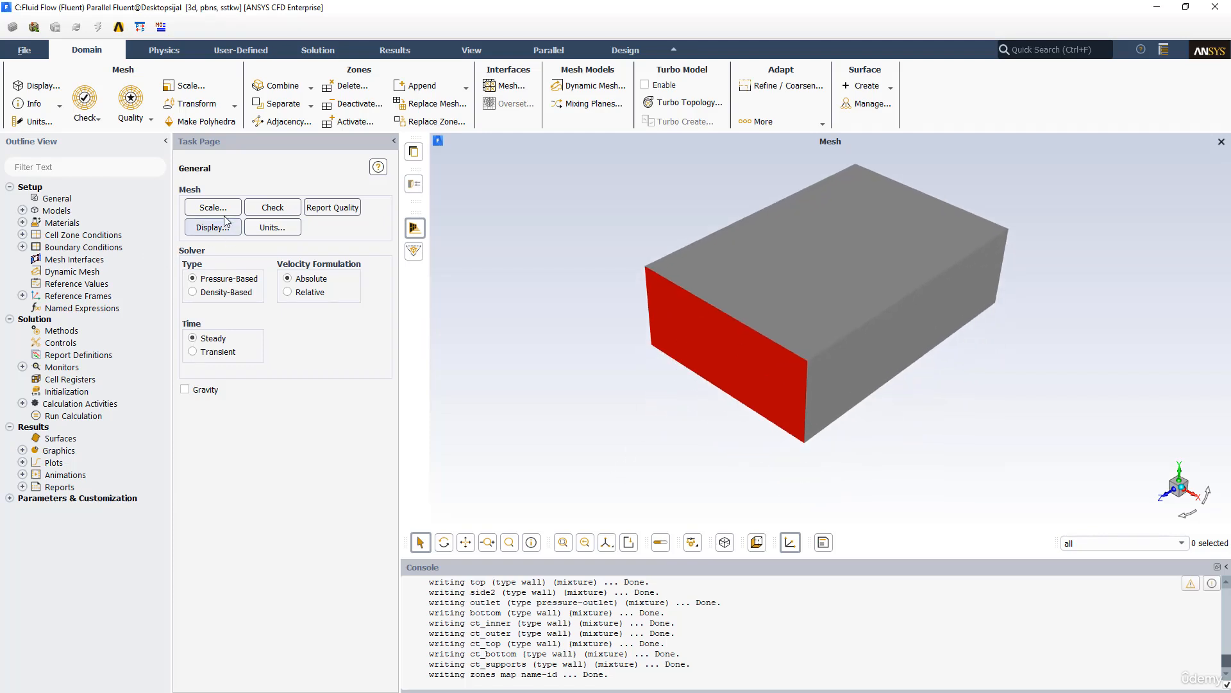
pyautogui.click(273, 212)
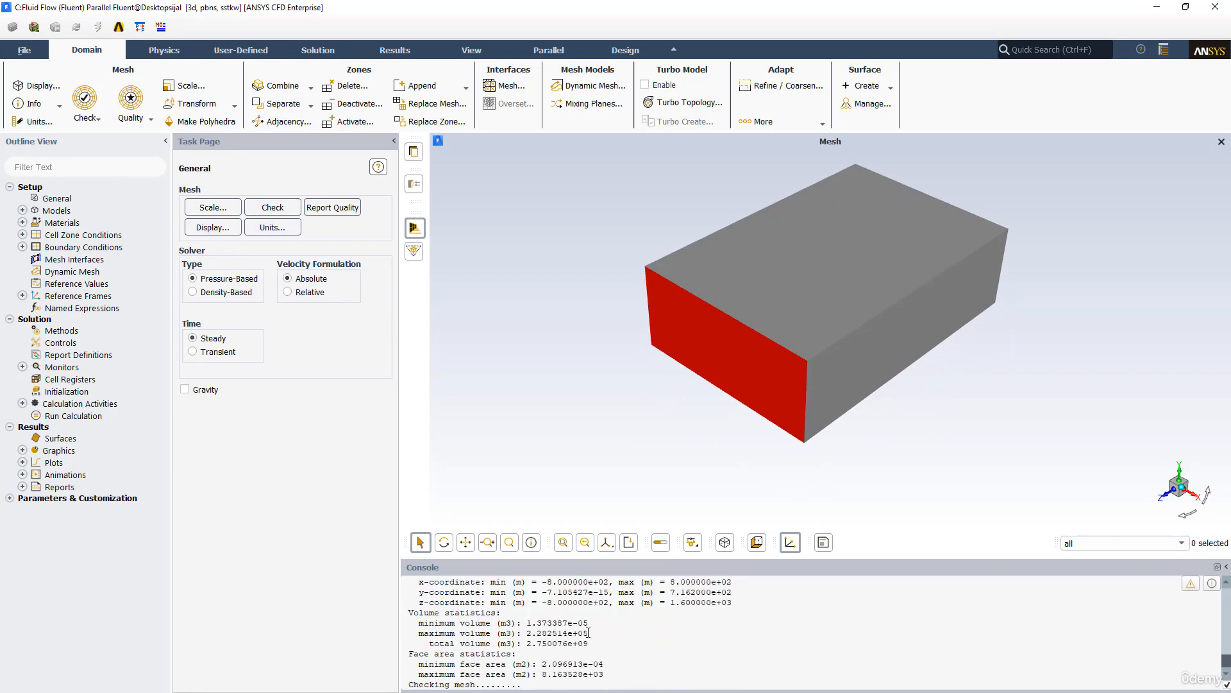
pyautogui.click(342, 207)
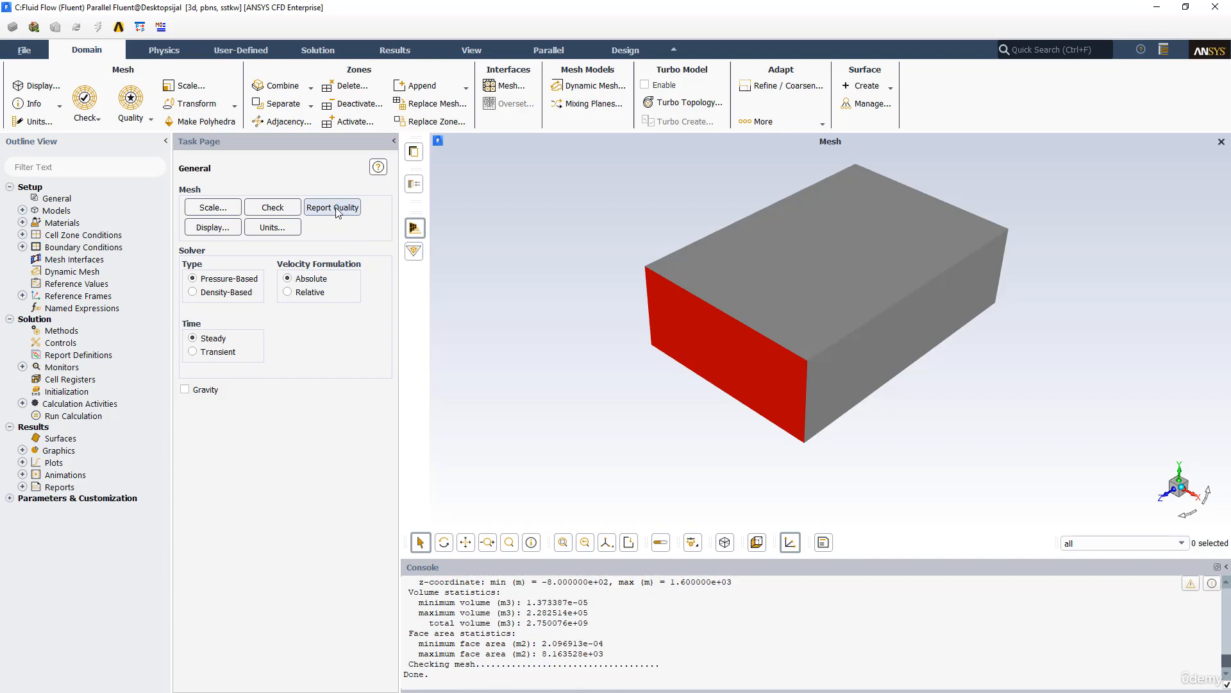
pyautogui.click(336, 207)
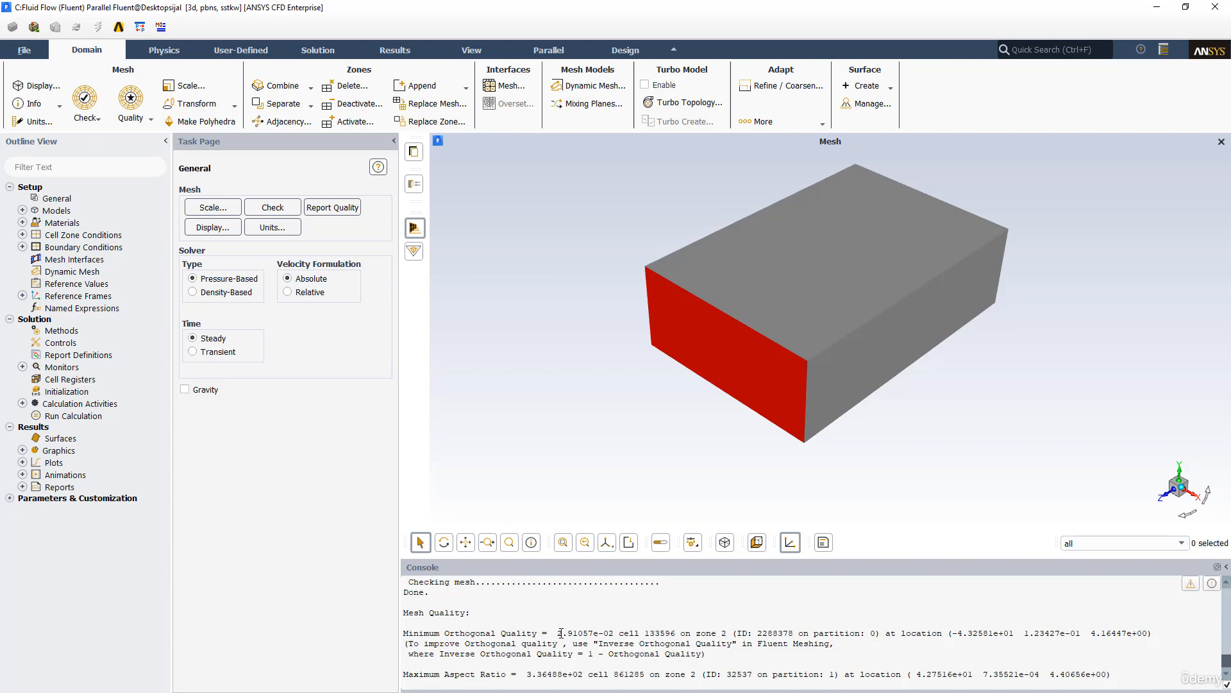
# Step: Redisplay the mesh without the inlet, outlet, side1, side2 and top surfaces, leaving the bottom and cooling tower surfaces shown
pyautogui.click(216, 230)
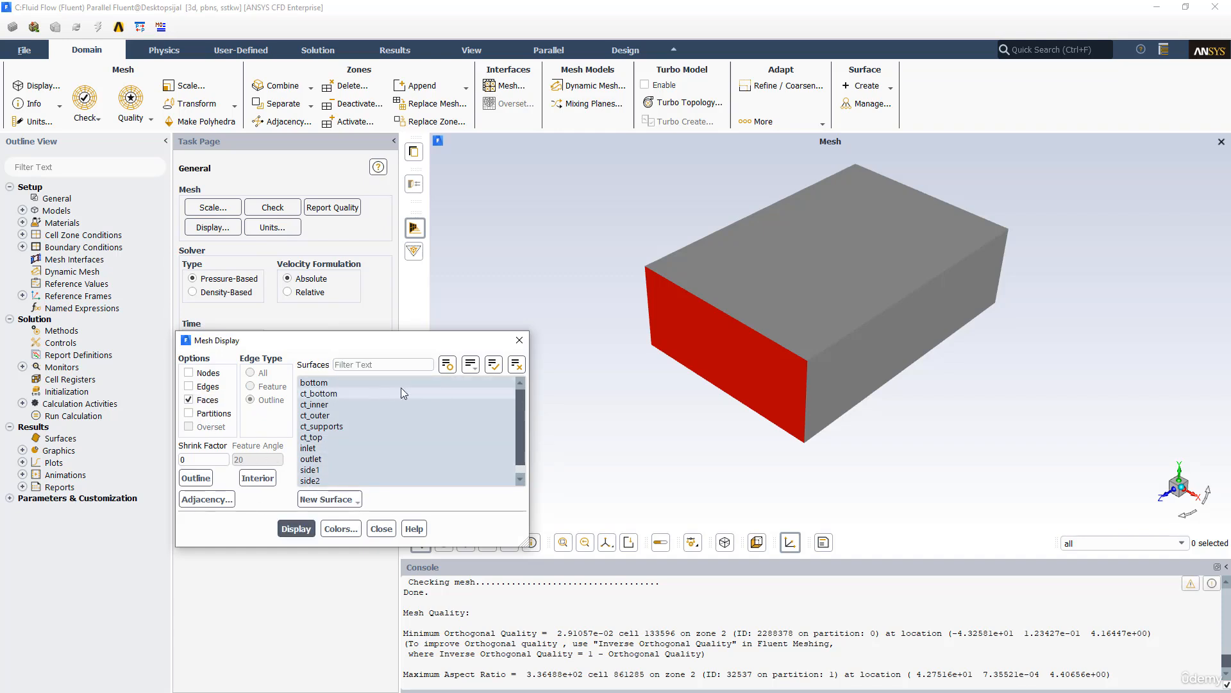
pyautogui.click(324, 448)
pyautogui.click(321, 457)
pyautogui.click(296, 529)
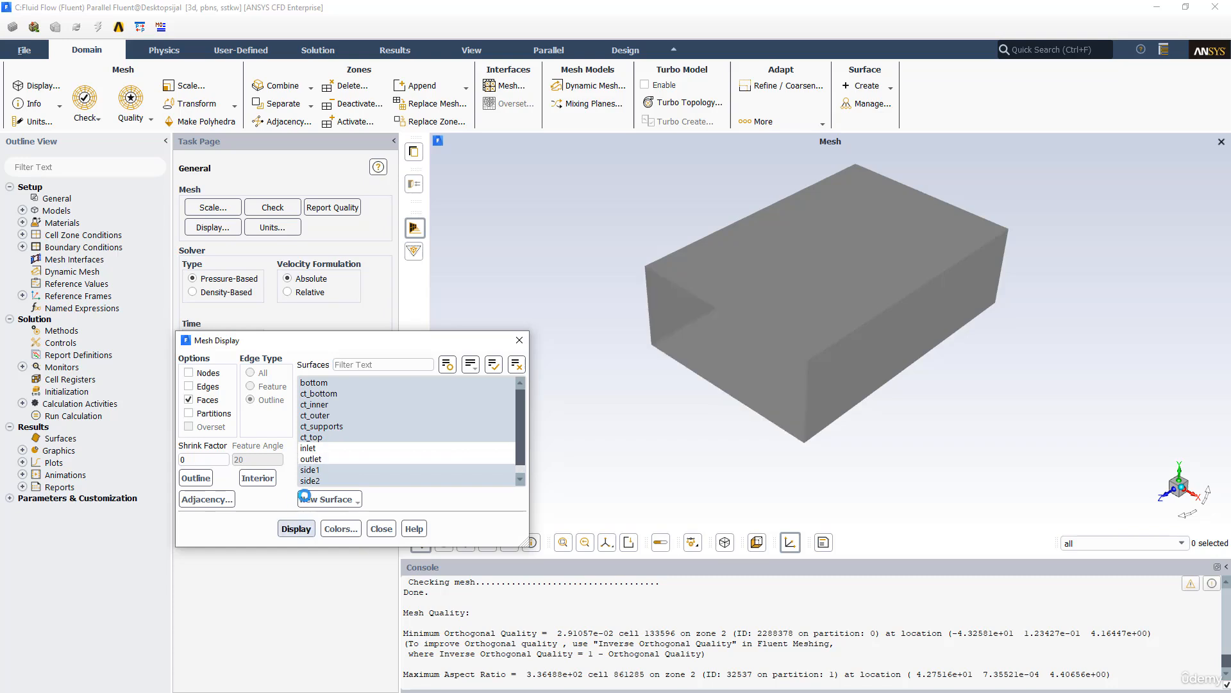
pyautogui.click(310, 469)
pyautogui.click(310, 481)
pyautogui.click(296, 528)
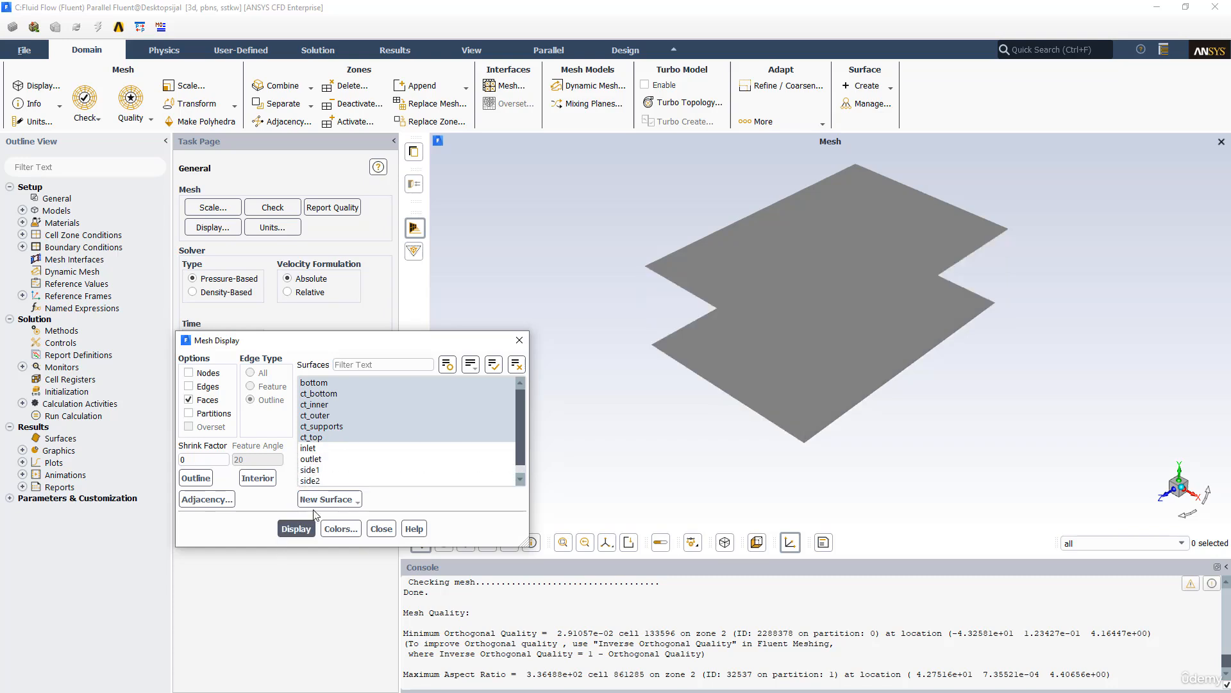
pyautogui.scroll(-1, 324, 460)
pyautogui.scroll(1, 324, 462)
pyautogui.scroll(-1, 322, 480)
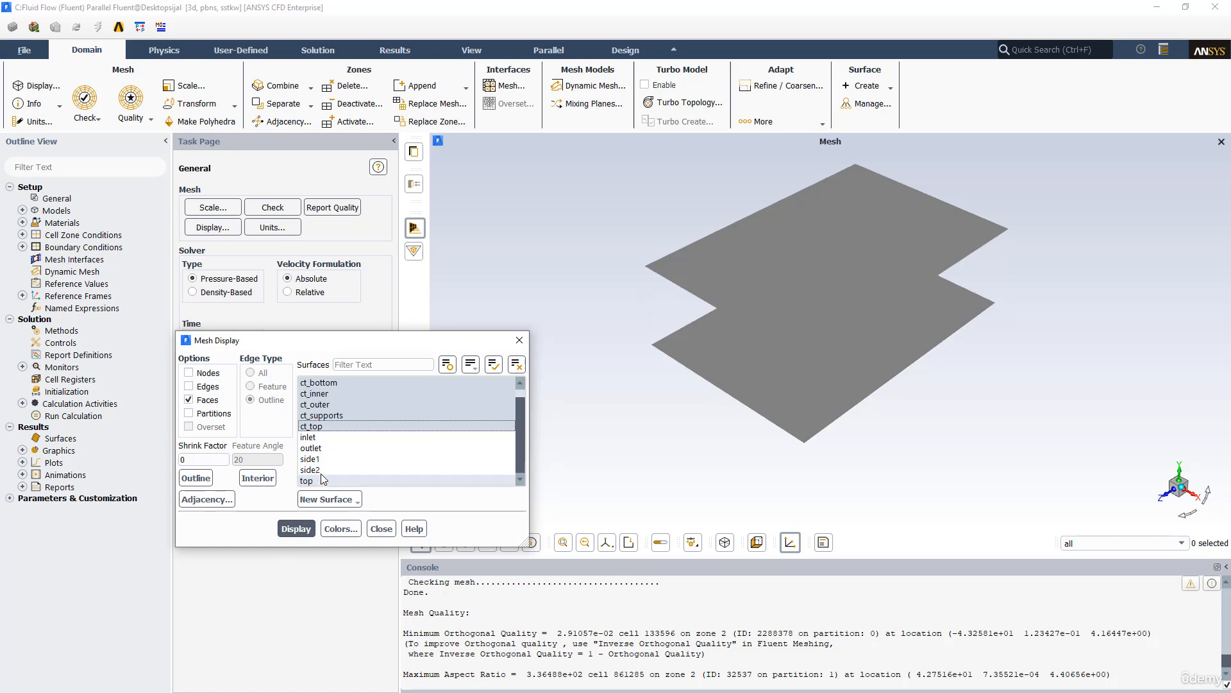
pyautogui.click(296, 529)
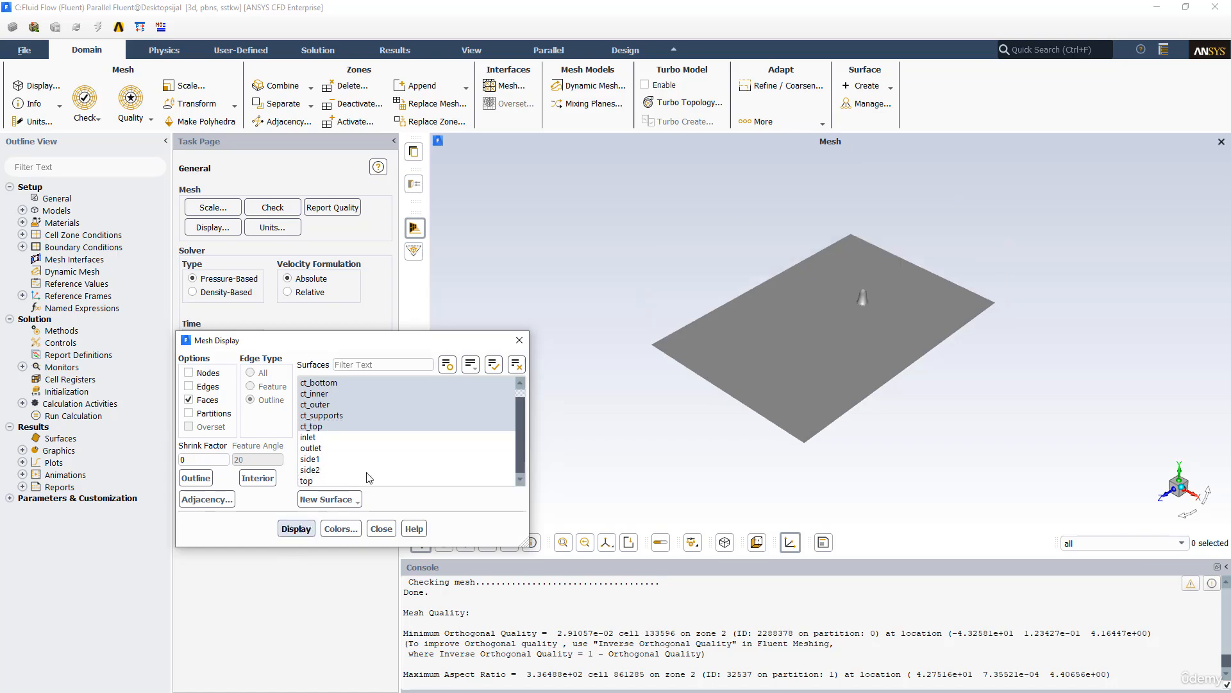
# Step: Color the displayed mesh by ID and show all its edges together with the faces
pyautogui.moveTo(775, 349); pyautogui.dragTo(798, 321)
pyautogui.click(341, 528)
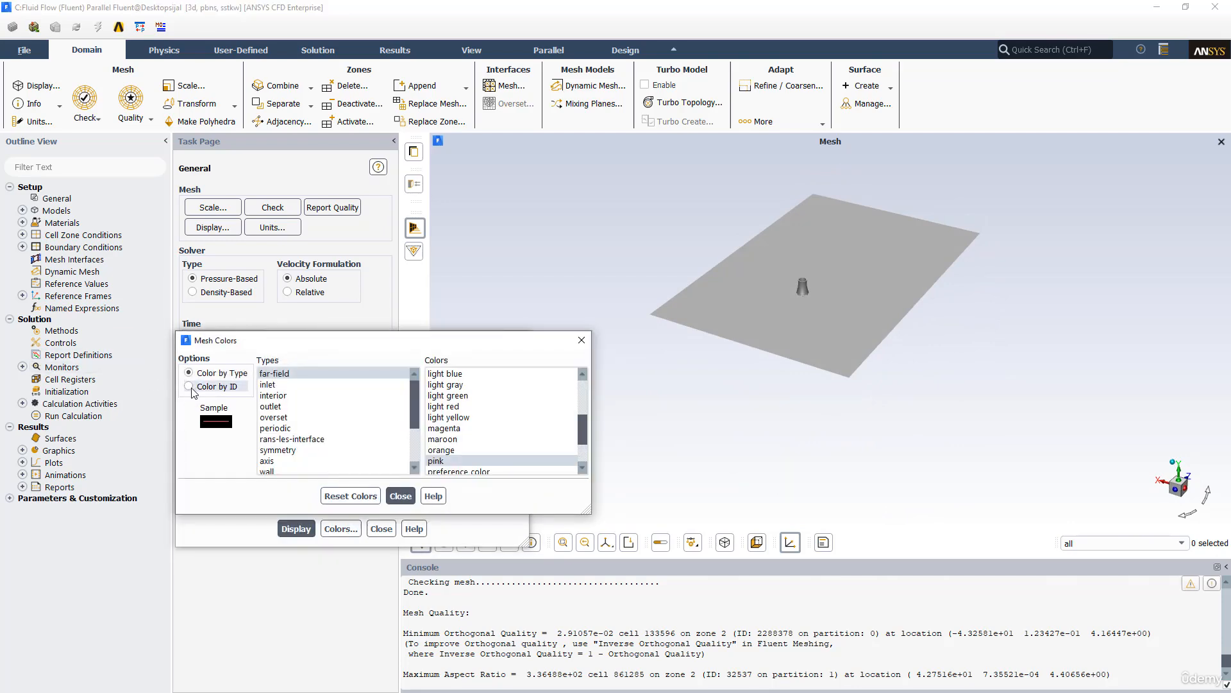
pyautogui.click(190, 386)
pyautogui.click(401, 496)
pyautogui.click(296, 528)
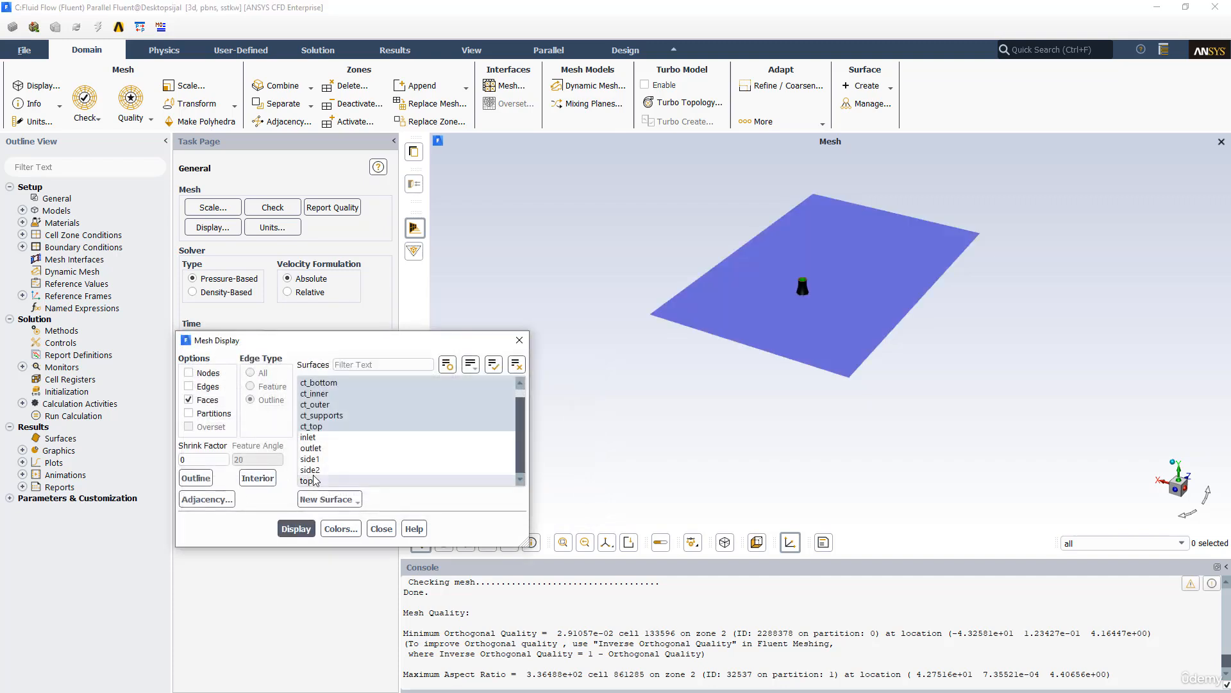
pyautogui.click(188, 386)
pyautogui.click(294, 529)
# Step: Examine the surface mesh on the cooling tower shell, its supports and the surrounding ground, and close the mesh display settings
pyautogui.scroll(3, 813, 321)
pyautogui.moveTo(814, 321); pyautogui.dragTo(866, 316, button='middle')
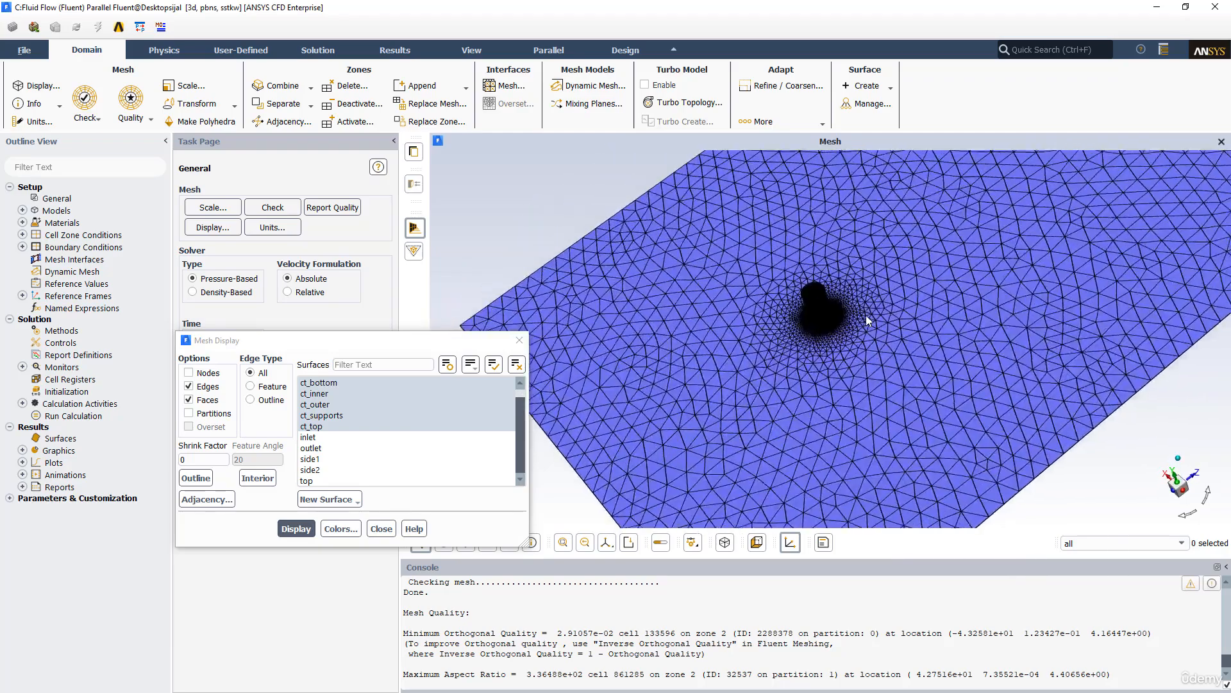
pyautogui.scroll(6, 867, 320)
pyautogui.moveTo(777, 351); pyautogui.dragTo(775, 388, button='middle')
pyautogui.moveTo(398, 340); pyautogui.dragTo(218, 322)
pyautogui.moveTo(586, 326); pyautogui.dragTo(603, 274, button='middle')
pyautogui.scroll(-2, 661, 267)
pyautogui.scroll(-10, 599, 272)
pyautogui.scroll(-2, 593, 267)
pyautogui.scroll(12, 591, 264)
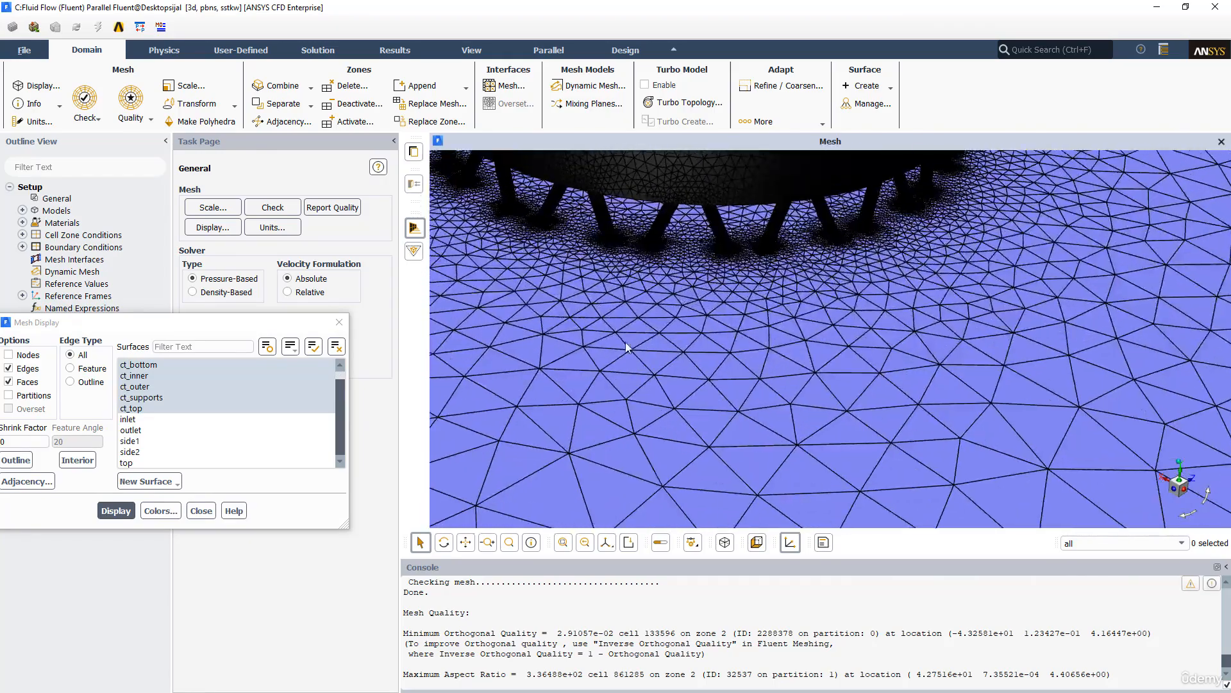
pyautogui.moveTo(626, 343); pyautogui.dragTo(667, 346, button='middle')
pyautogui.scroll(8, 689, 346)
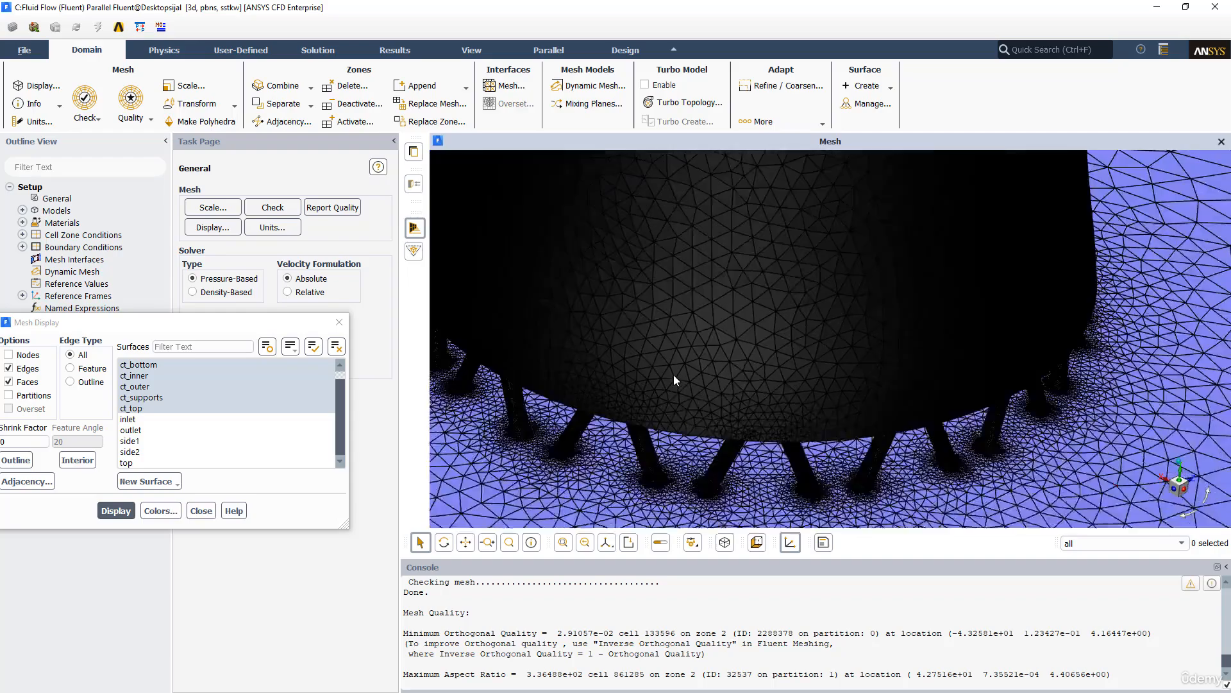
pyautogui.scroll(-10, 676, 375)
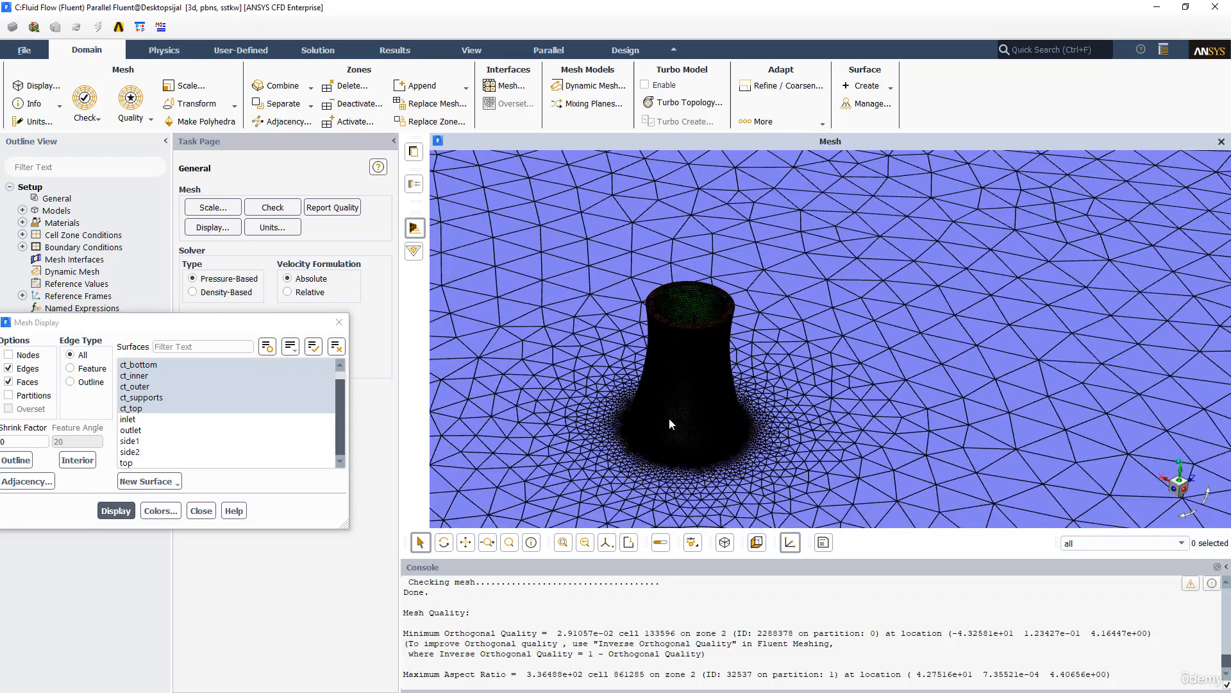
pyautogui.moveTo(668, 418); pyautogui.dragTo(698, 357, button='middle')
pyautogui.click(339, 322)
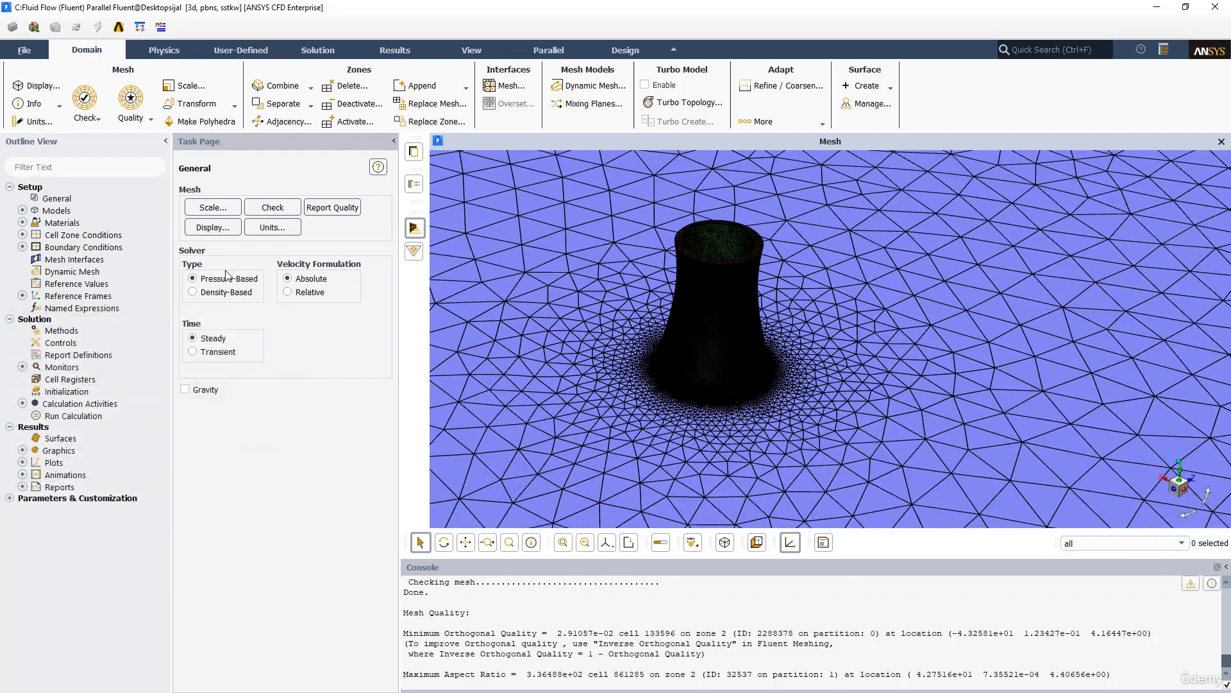
# Step: Set the velocity magnitude of the inlet boundary to 20 m/s and apply it
pyautogui.doubleClick(72, 249)
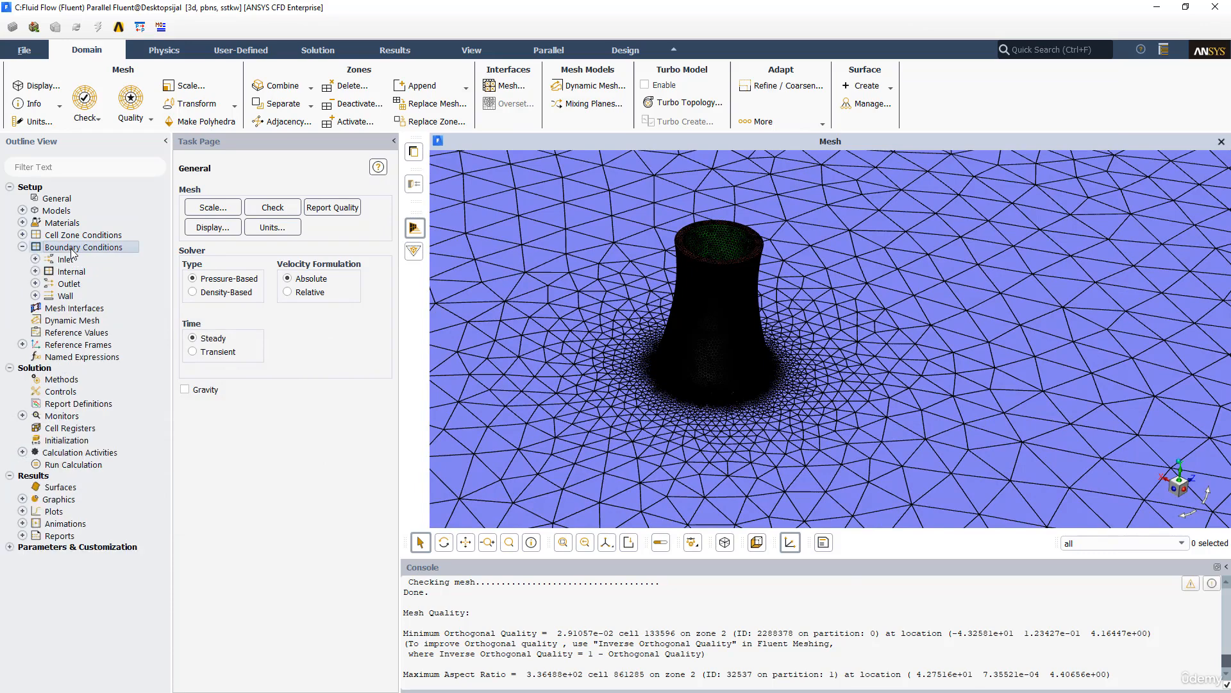
pyautogui.click(193, 280)
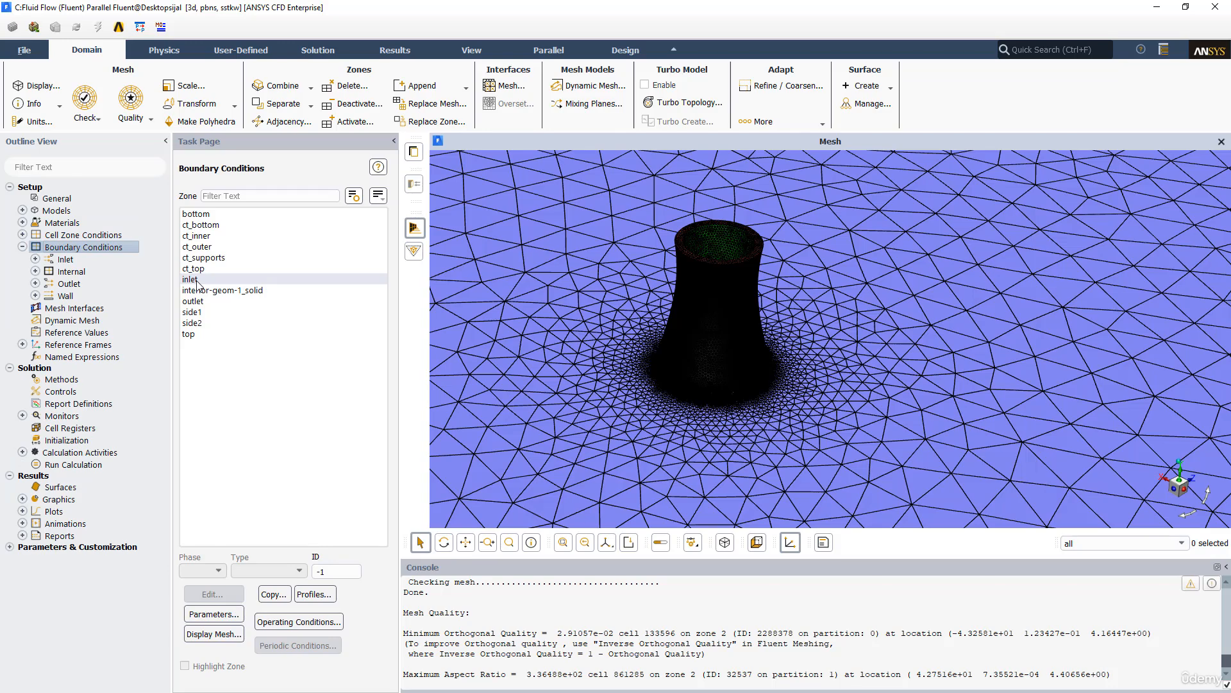
pyautogui.doubleClick(200, 282)
pyautogui.click(376, 447)
pyautogui.doubleClick(375, 448)
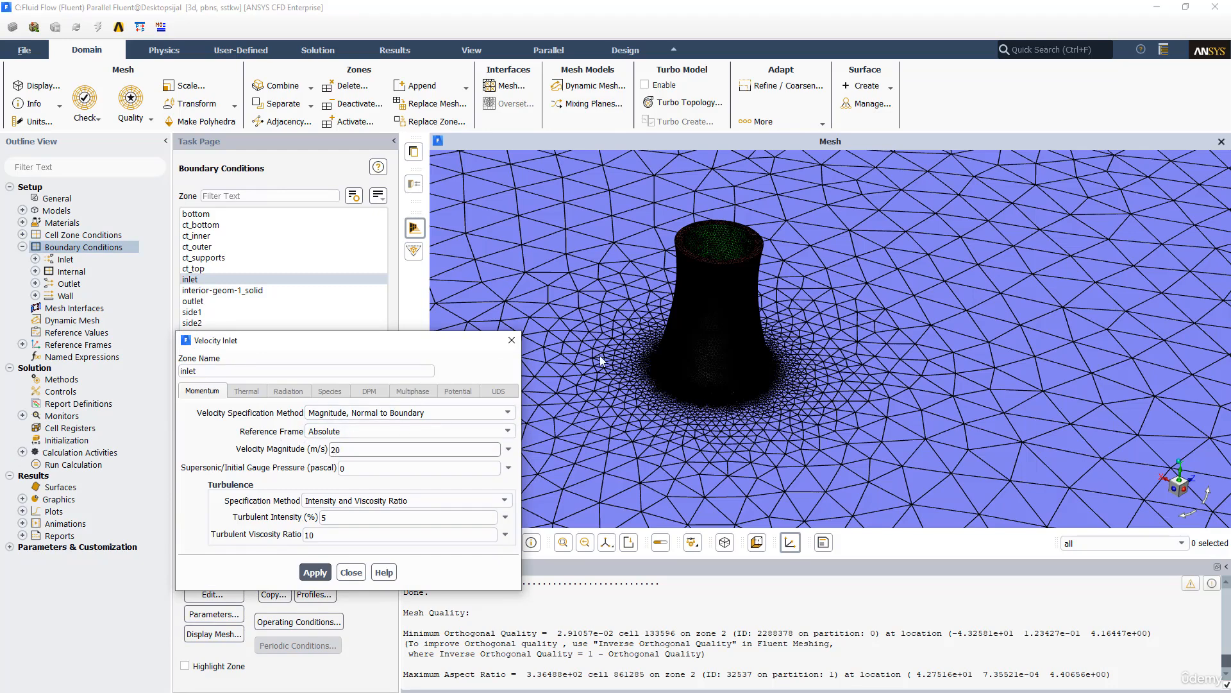
pyautogui.click(315, 572)
pyautogui.click(351, 573)
# Step: Change the side1 boundary type to symmetry and apply it
pyautogui.click(207, 313)
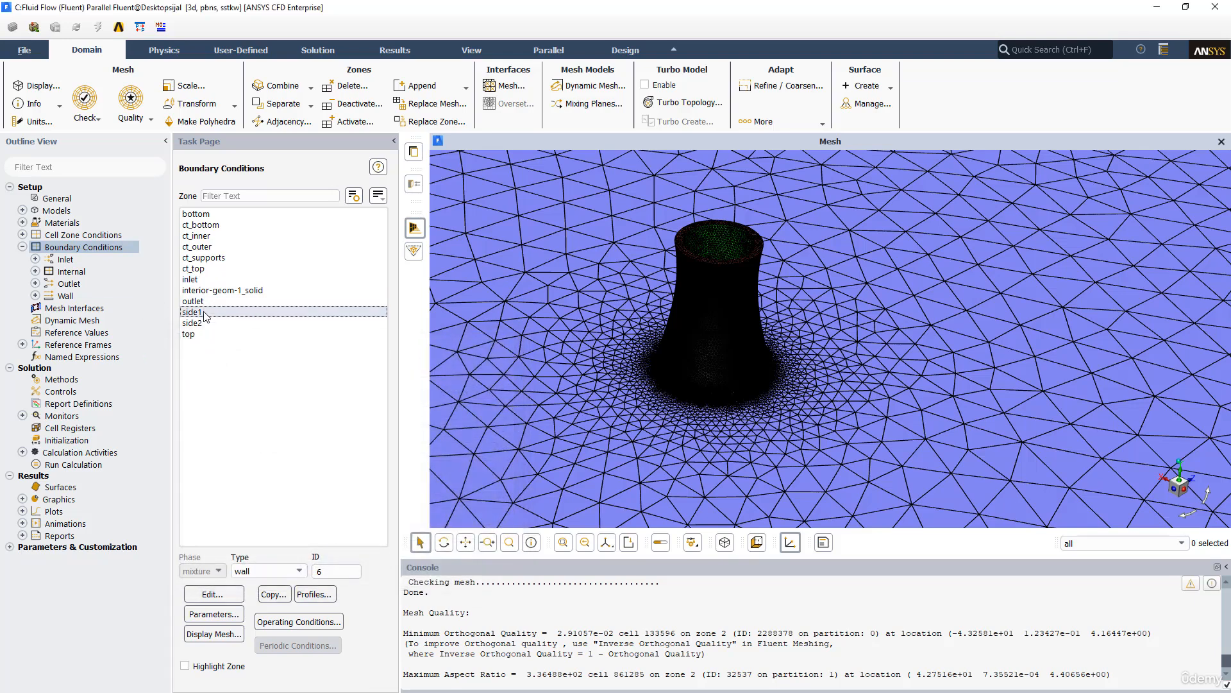
pyautogui.click(269, 572)
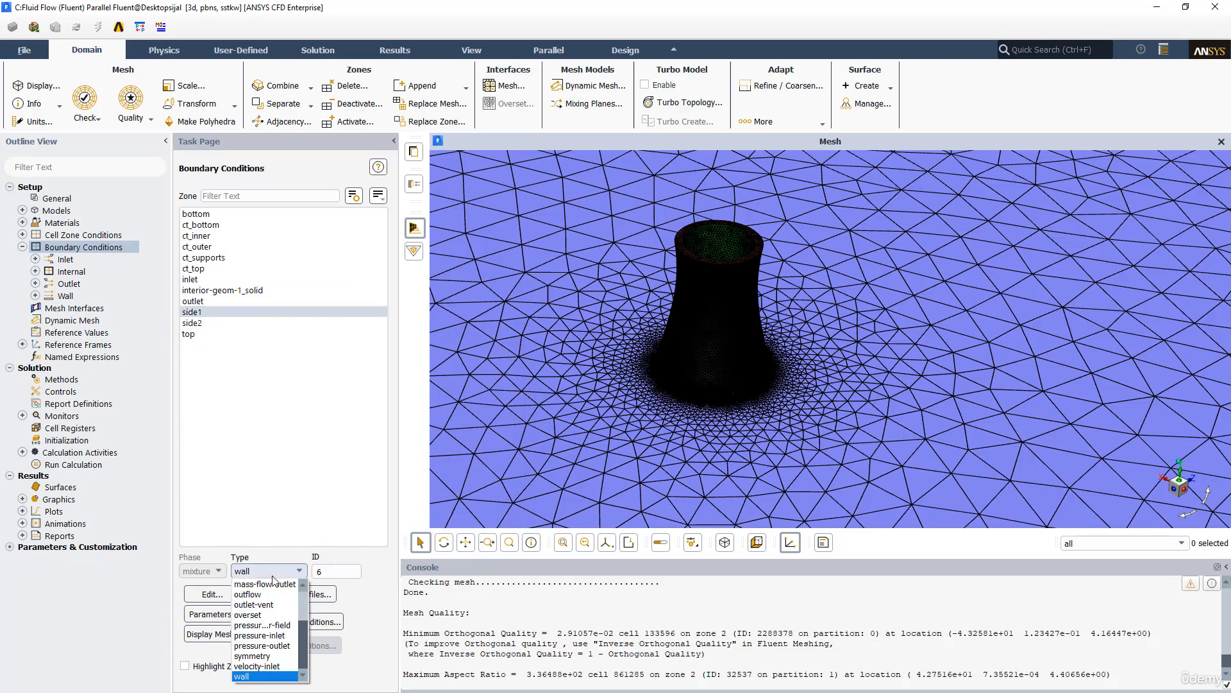
pyautogui.click(252, 656)
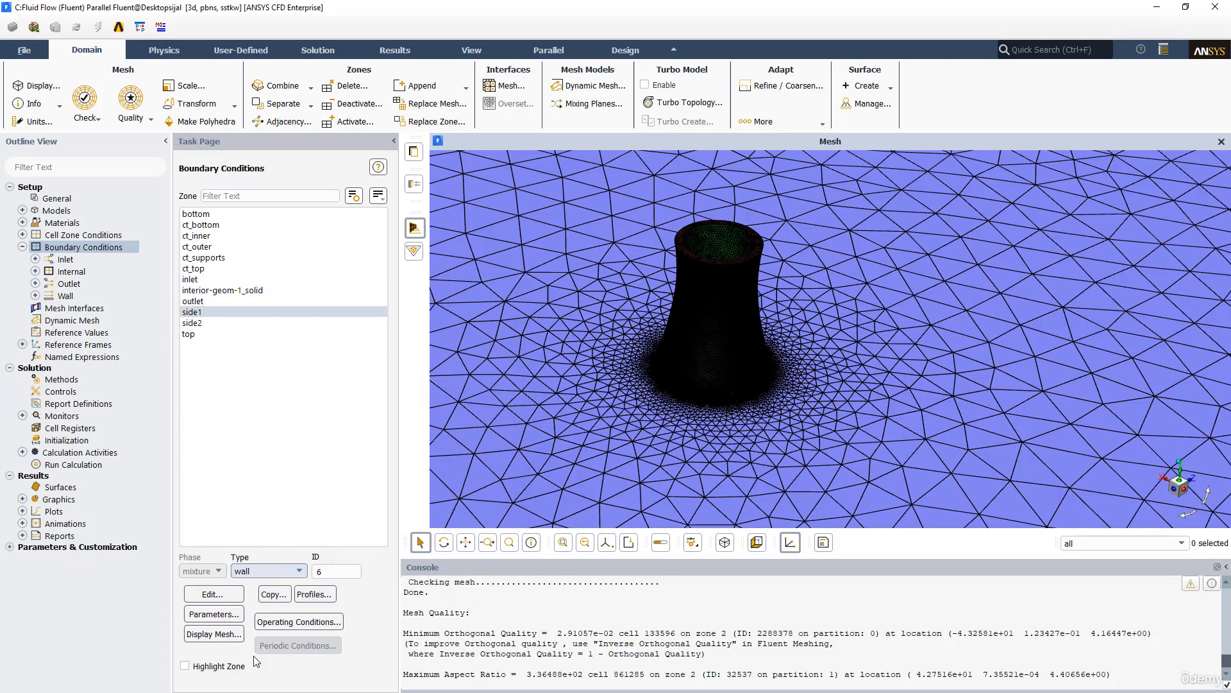
pyautogui.click(273, 401)
pyautogui.click(310, 401)
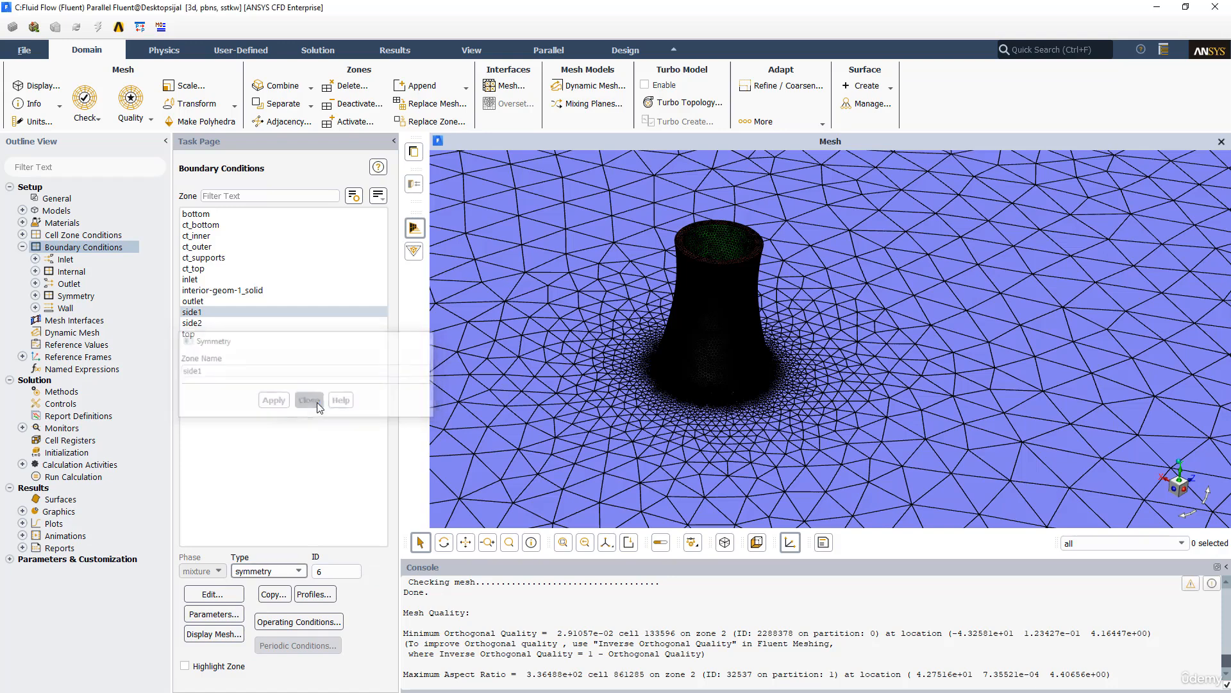
# Step: Change the side2 boundary type to symmetry
pyautogui.click(199, 324)
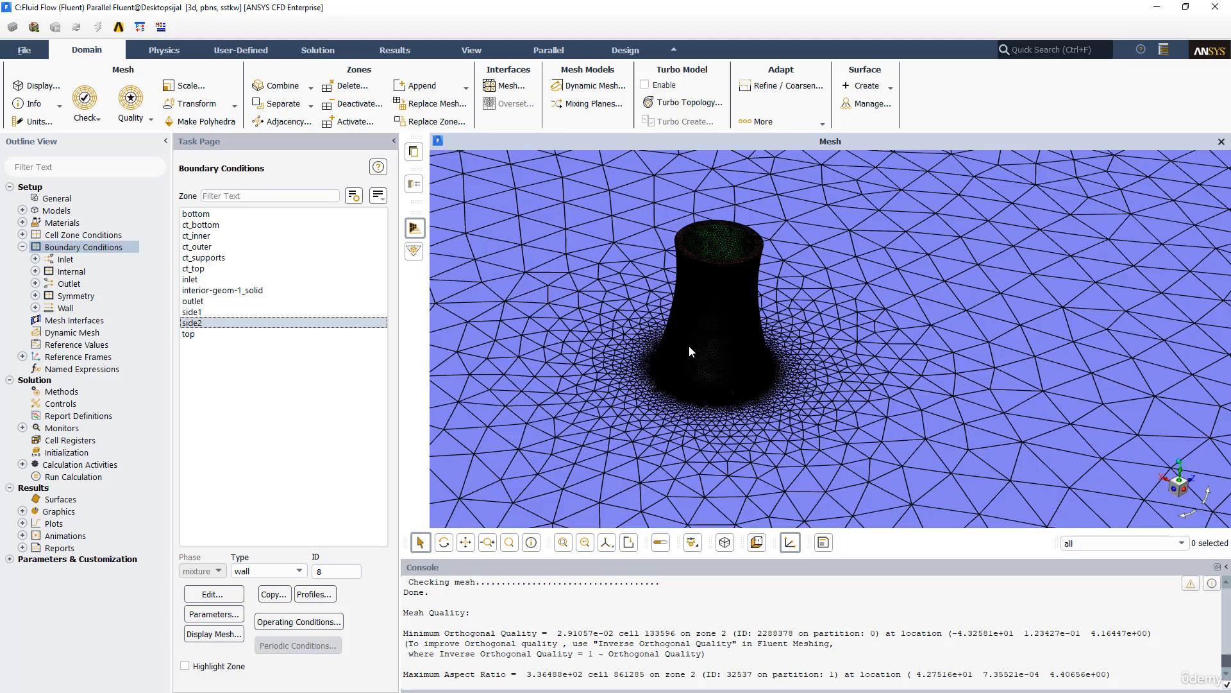
pyautogui.click(240, 570)
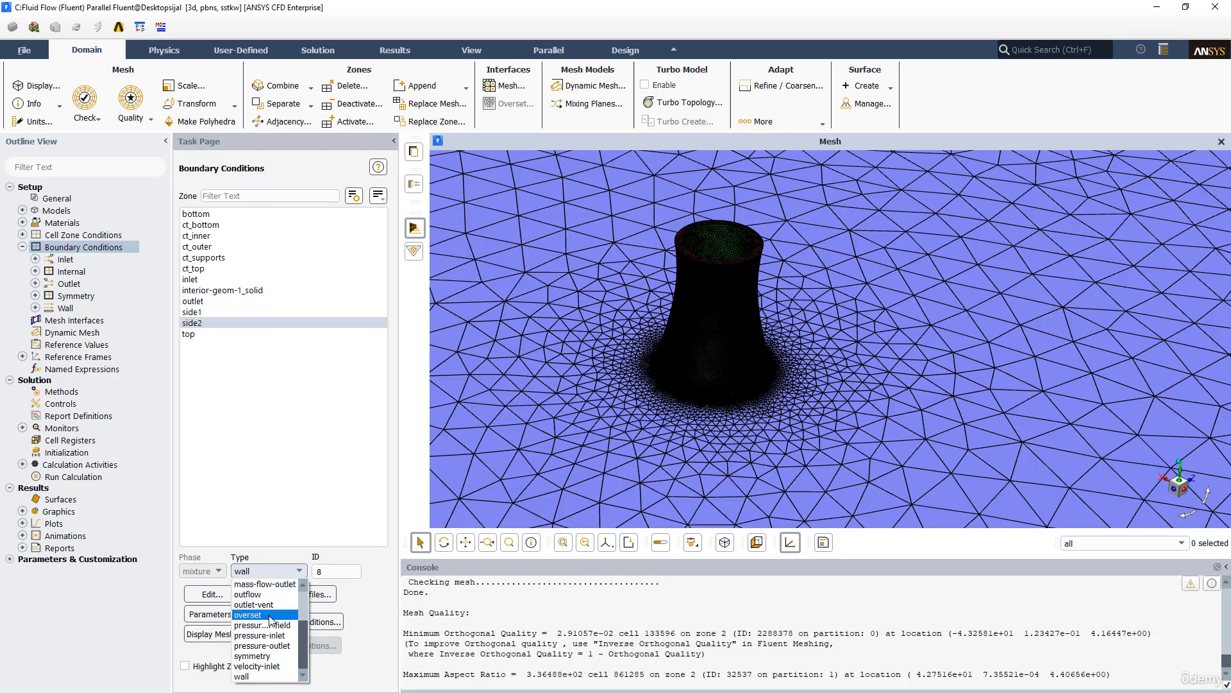
pyautogui.click(266, 656)
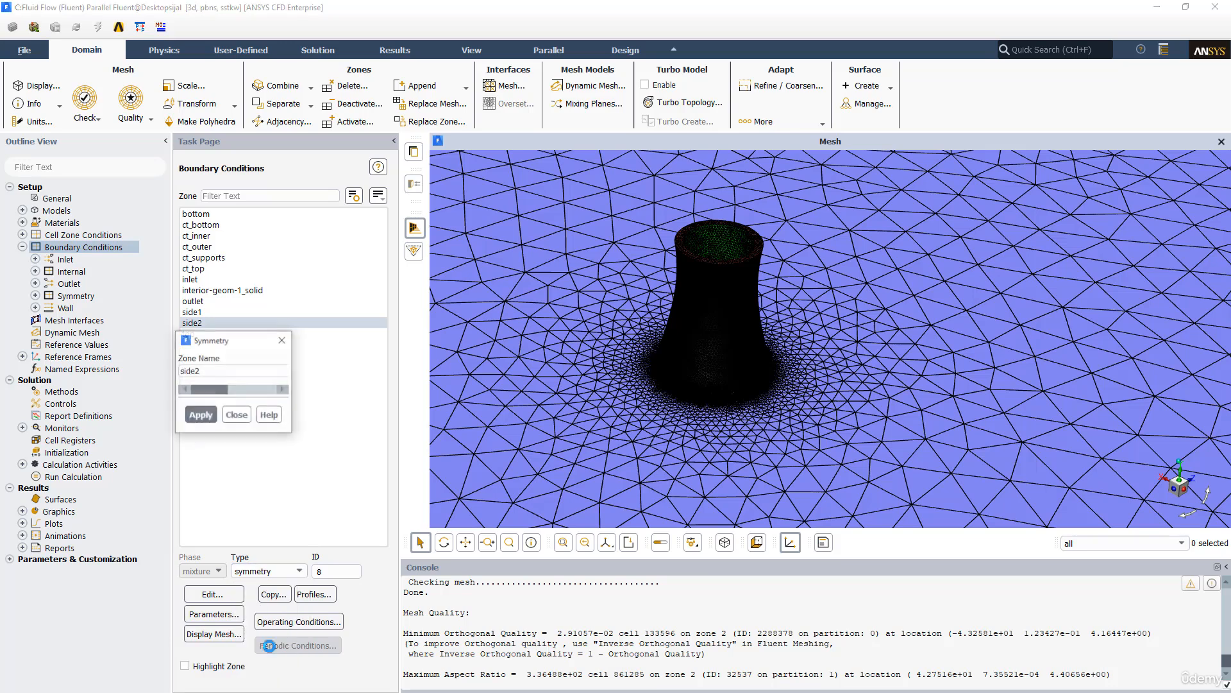
pyautogui.click(314, 400)
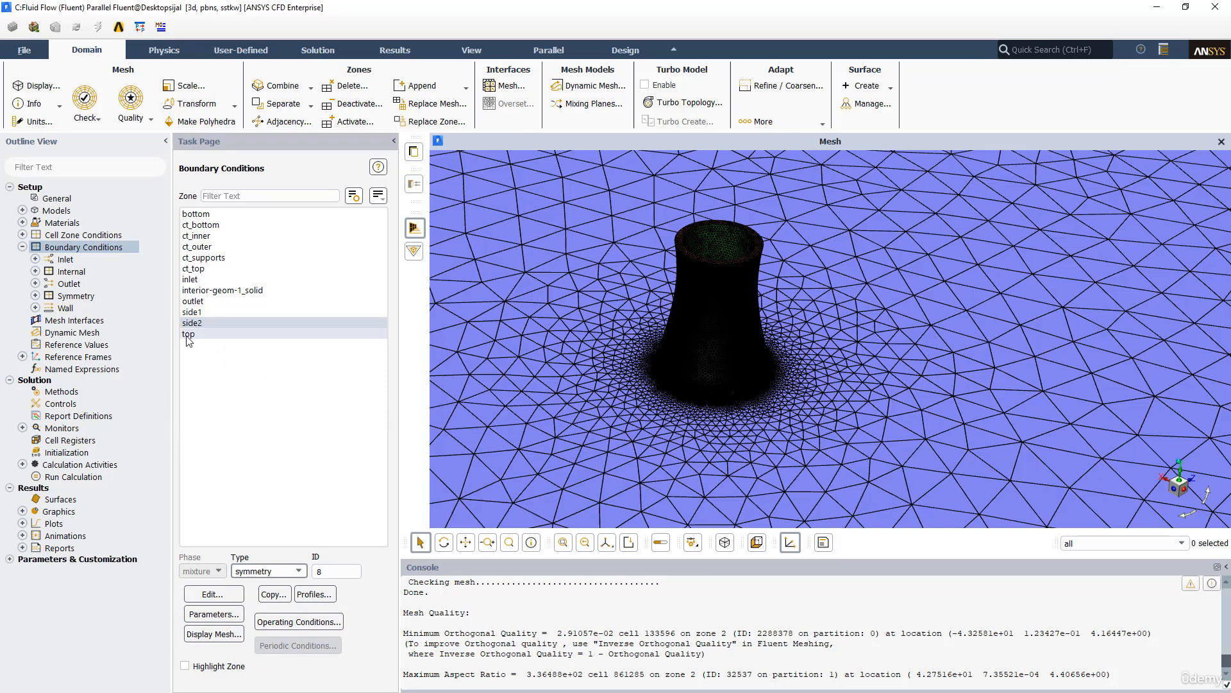
# Step: Change the top boundary type to symmetry
pyautogui.click(189, 334)
pyautogui.click(288, 594)
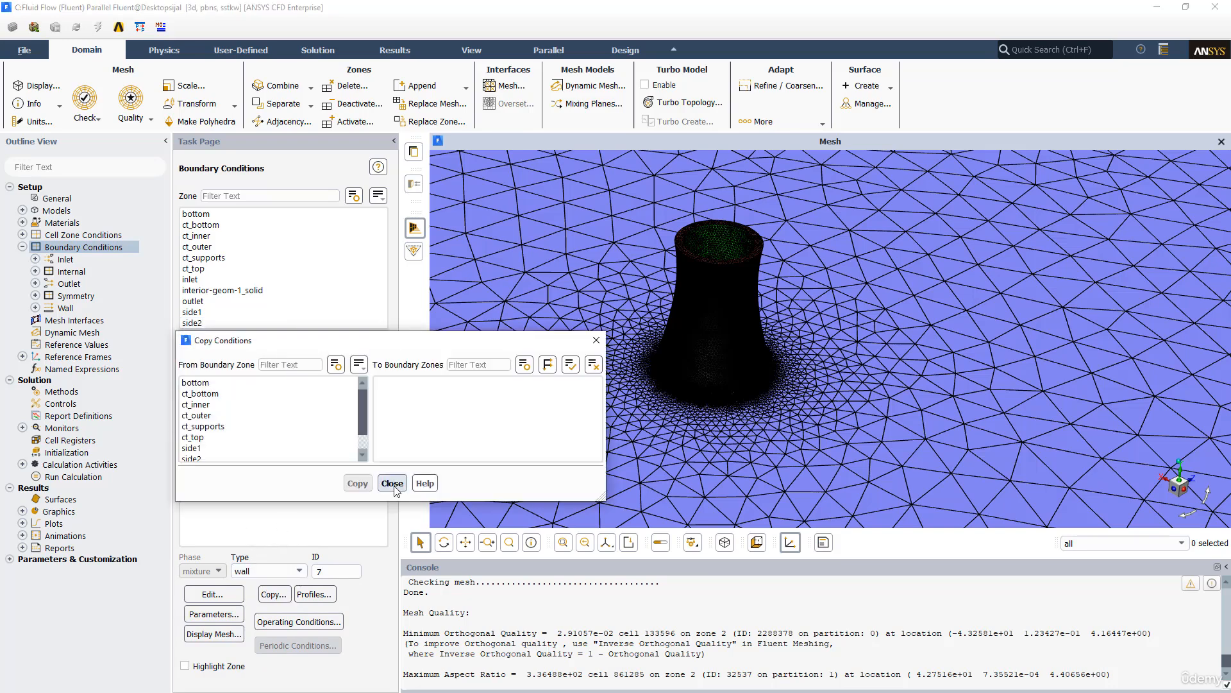
pyautogui.click(393, 485)
pyautogui.click(285, 571)
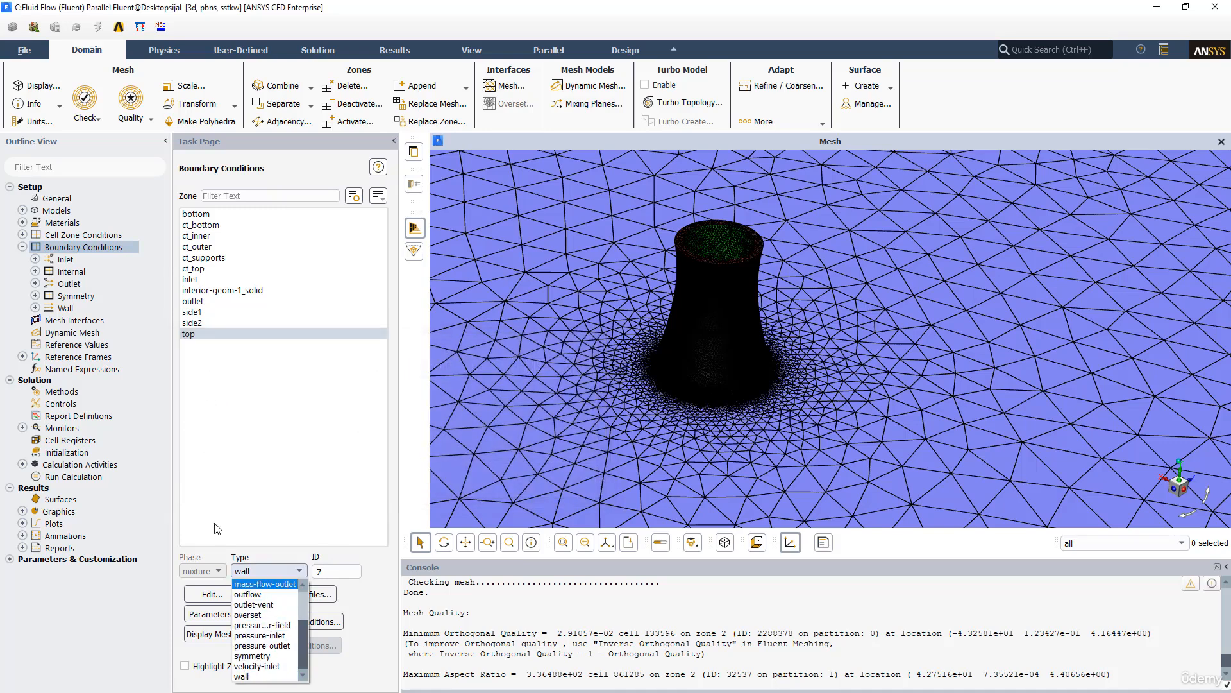
pyautogui.click(256, 655)
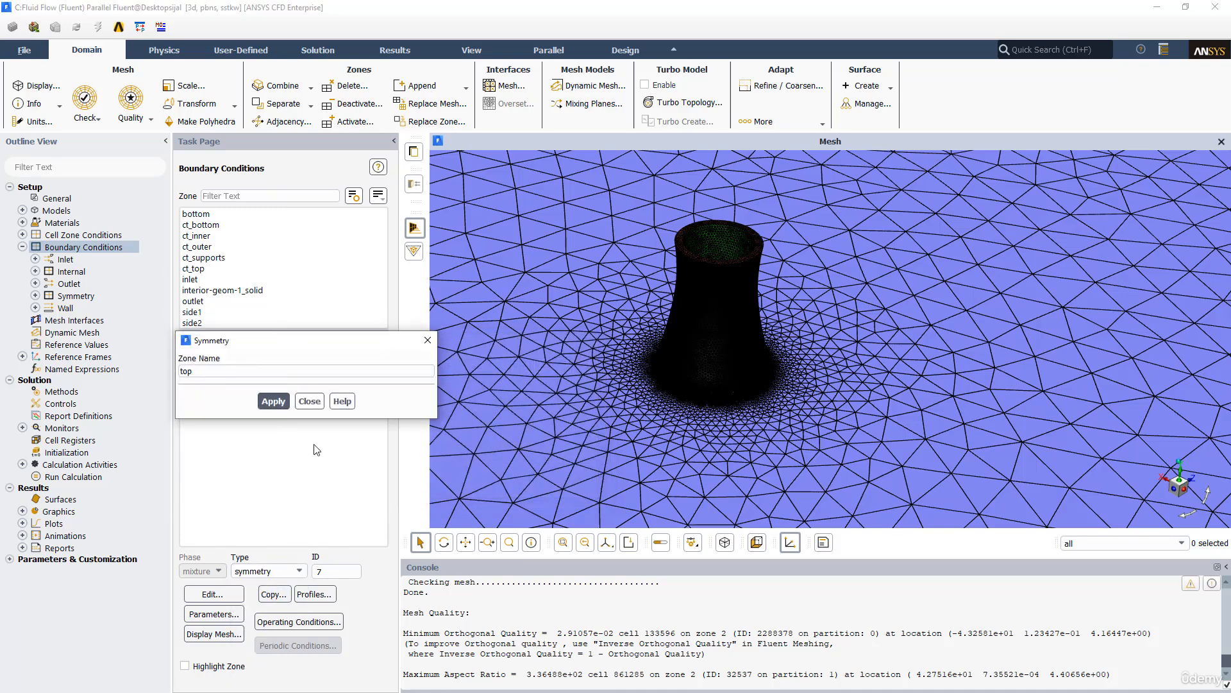
pyautogui.click(309, 401)
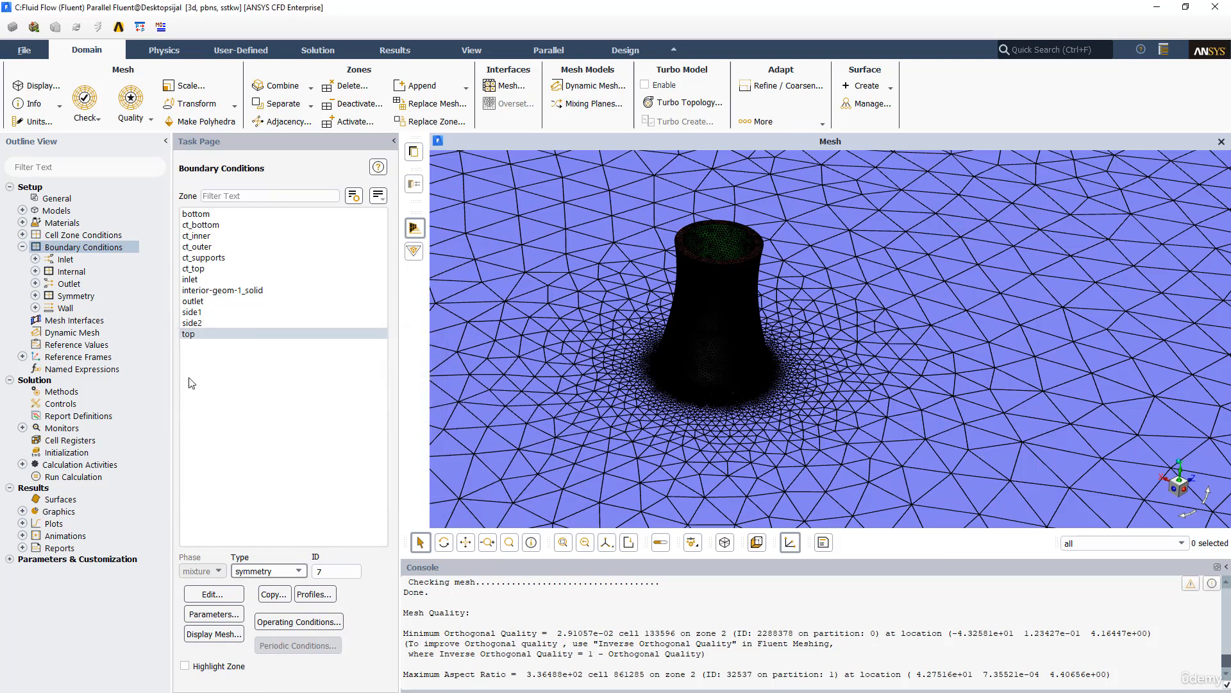
# Step: Review the boundary types assigned to the side, cooling tower and bottom zones
pyautogui.click(202, 323)
pyautogui.click(206, 313)
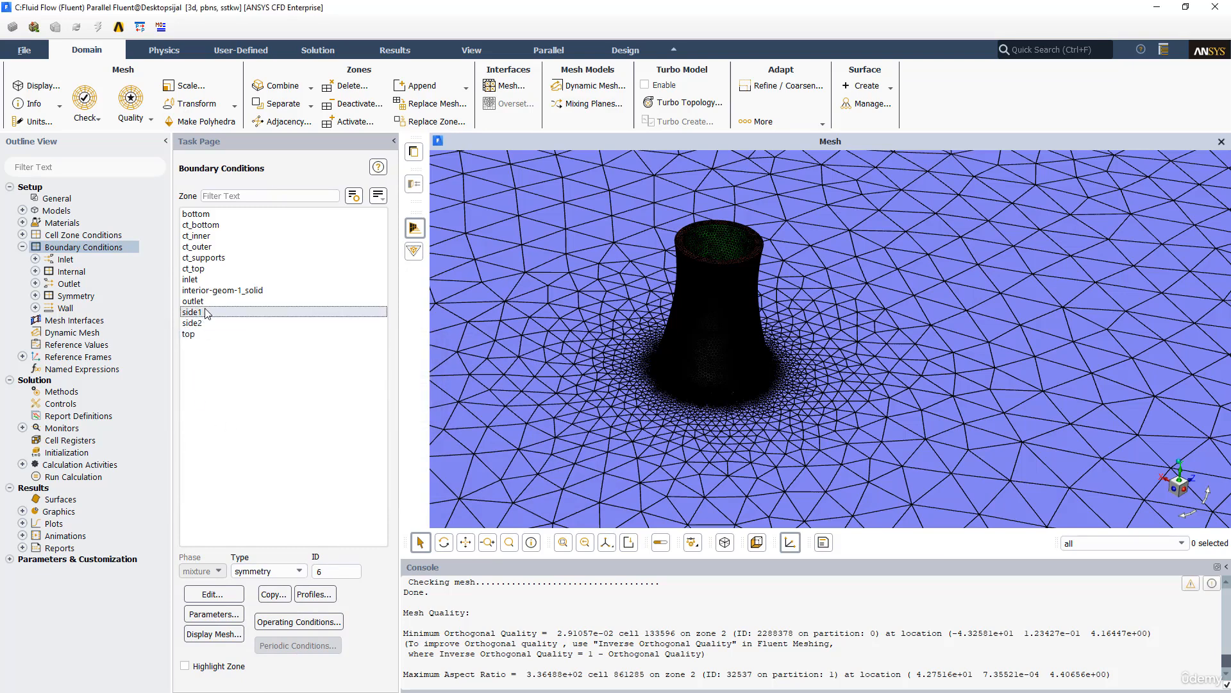
pyautogui.click(203, 268)
pyautogui.click(204, 258)
pyautogui.click(195, 224)
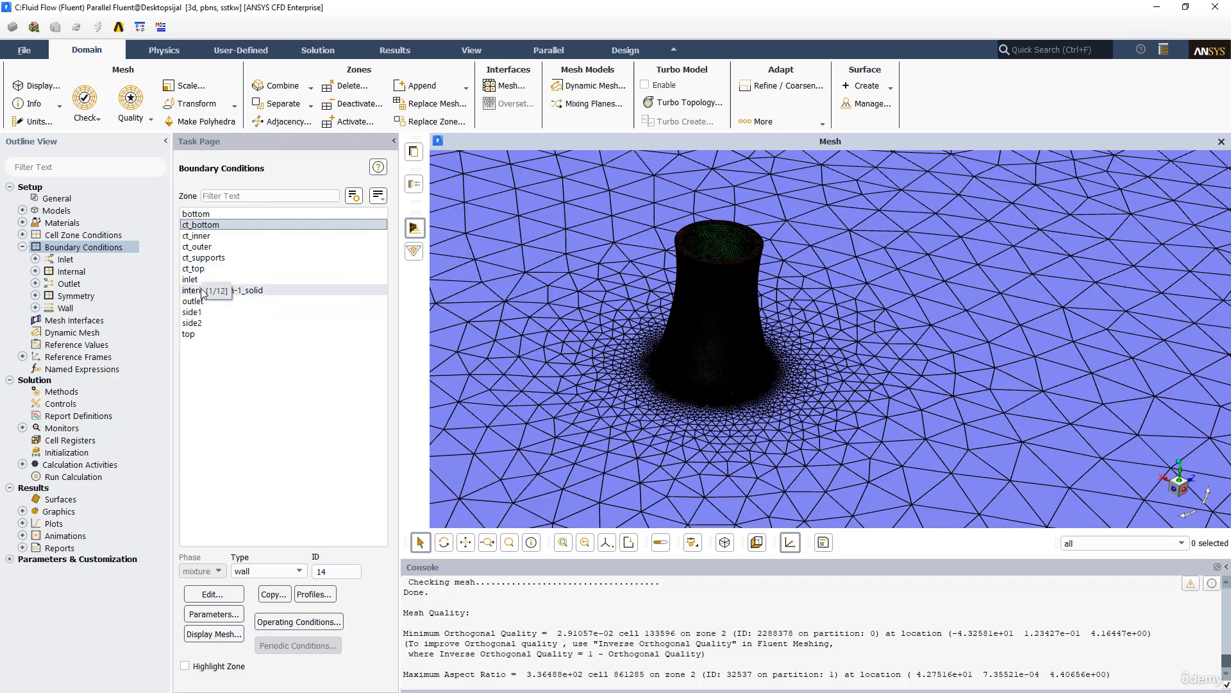
pyautogui.click(195, 214)
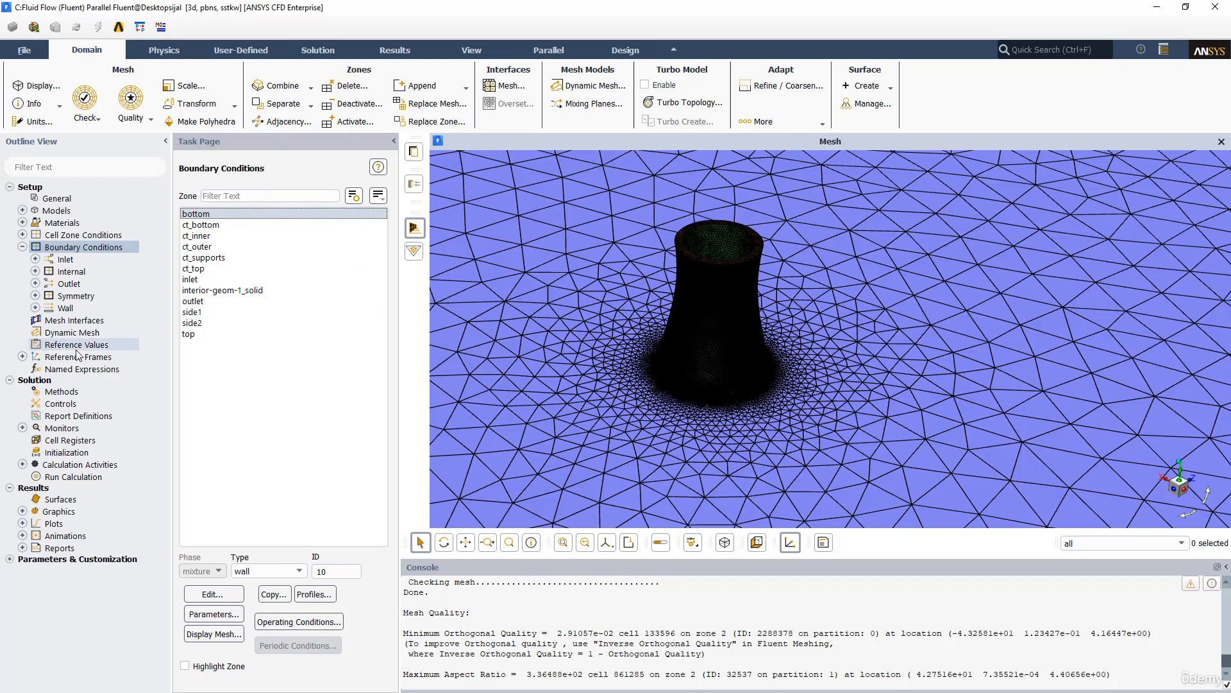
# Step: Set the absolute convergence criterion for the continuity residual to 0.00000001
pyautogui.click(62, 392)
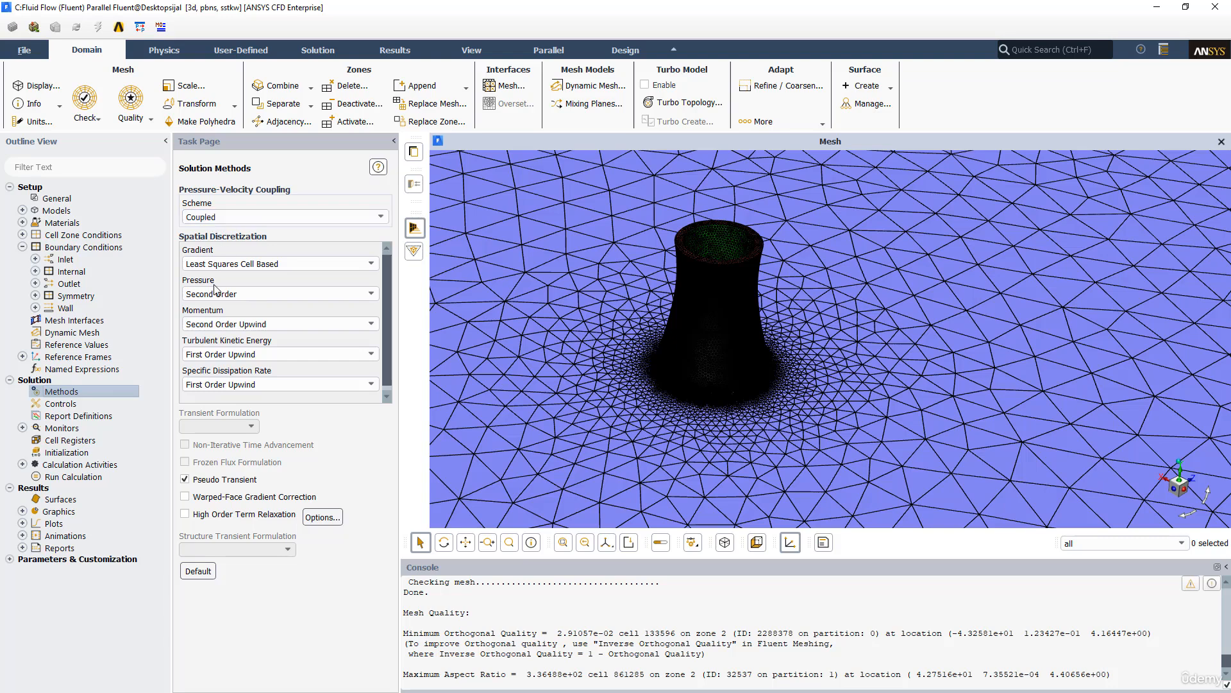
pyautogui.click(84, 430)
pyautogui.doubleClick(84, 430)
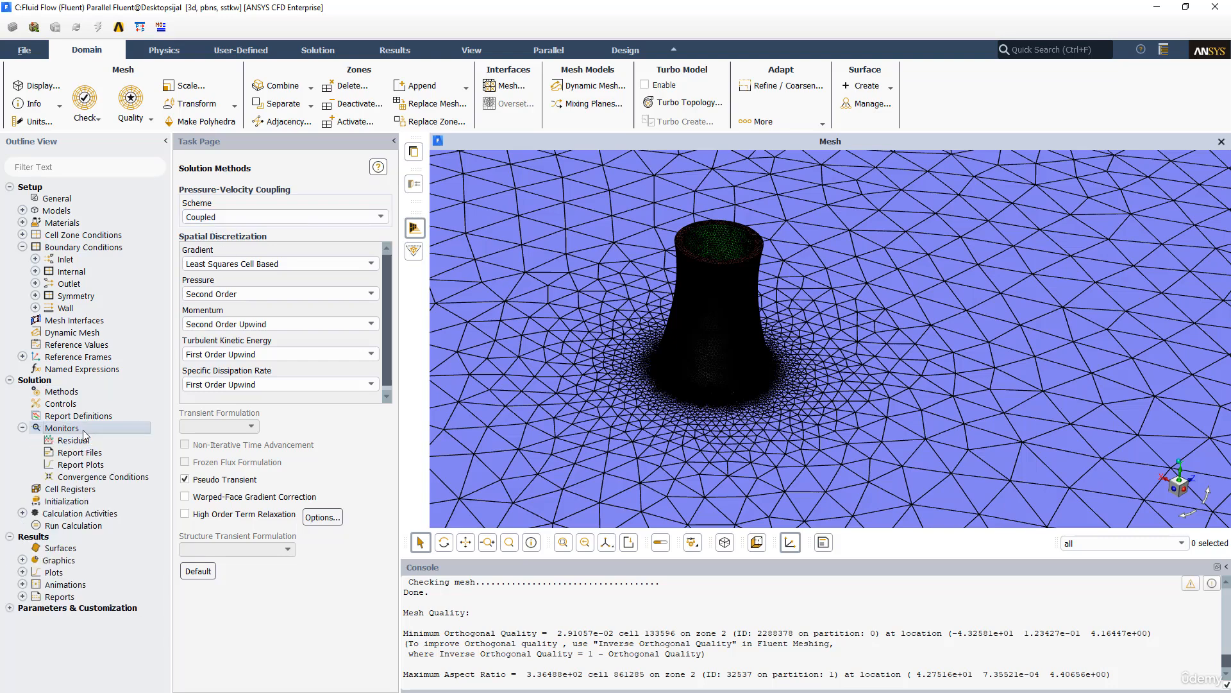
pyautogui.click(83, 444)
pyautogui.doubleClick(82, 443)
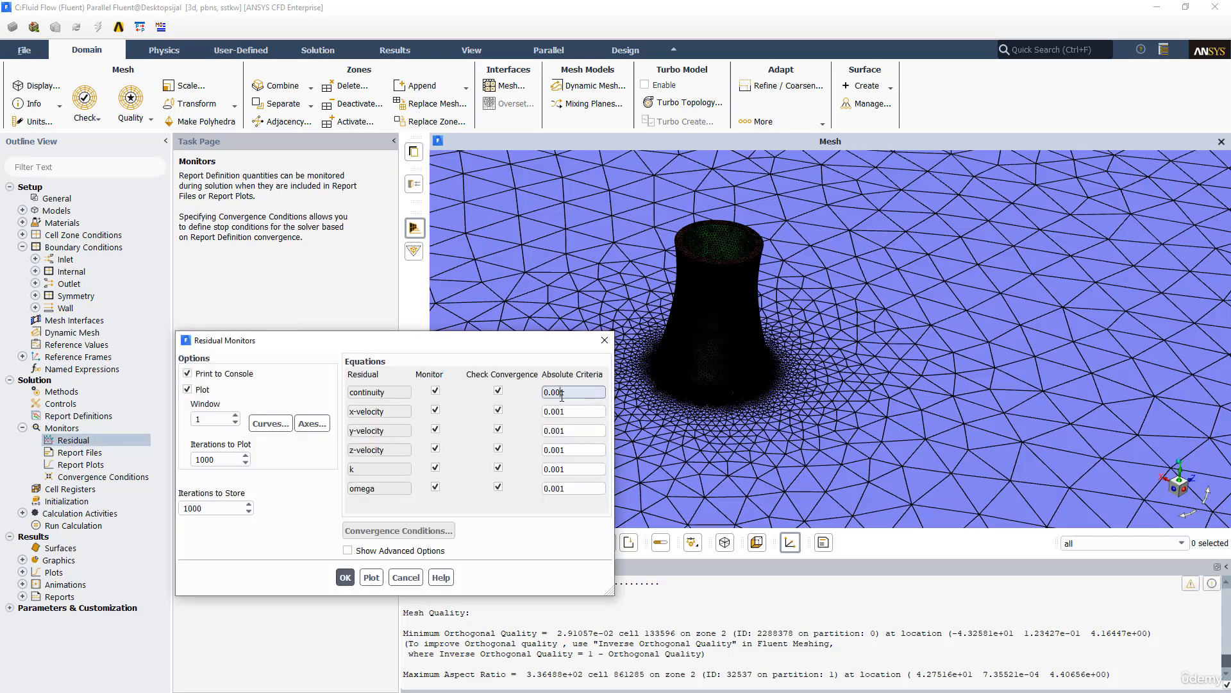
pyautogui.click(561, 395)
pyautogui.write('00000')
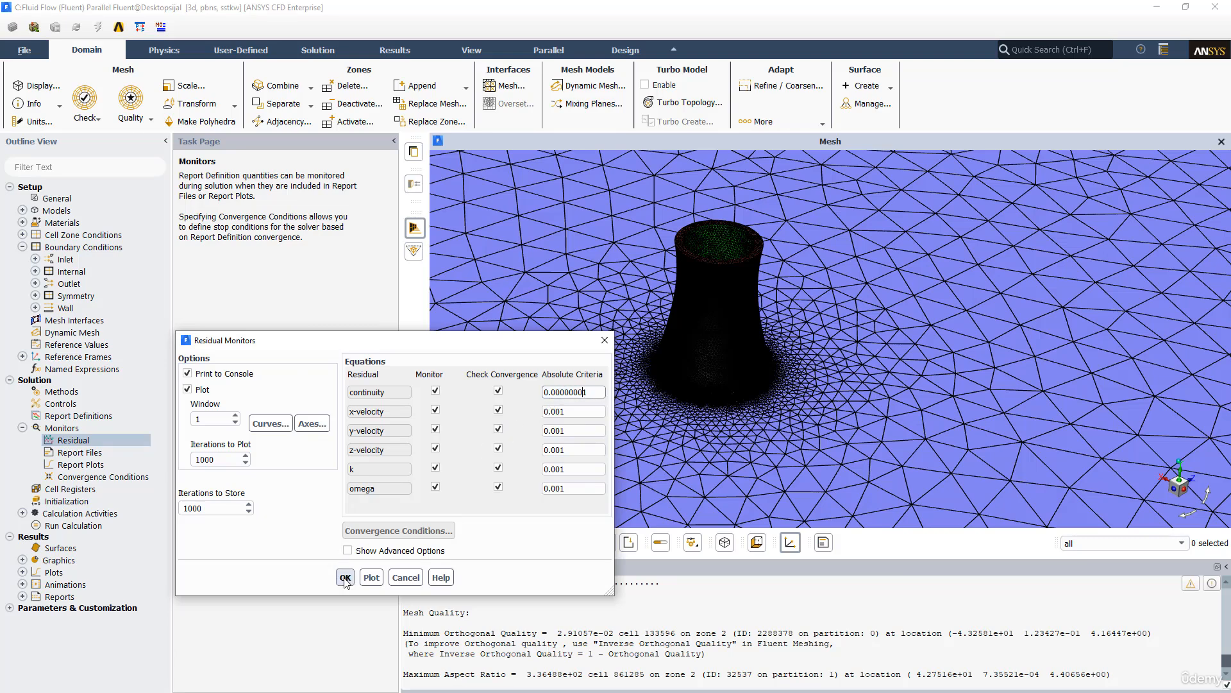
pyautogui.click(345, 579)
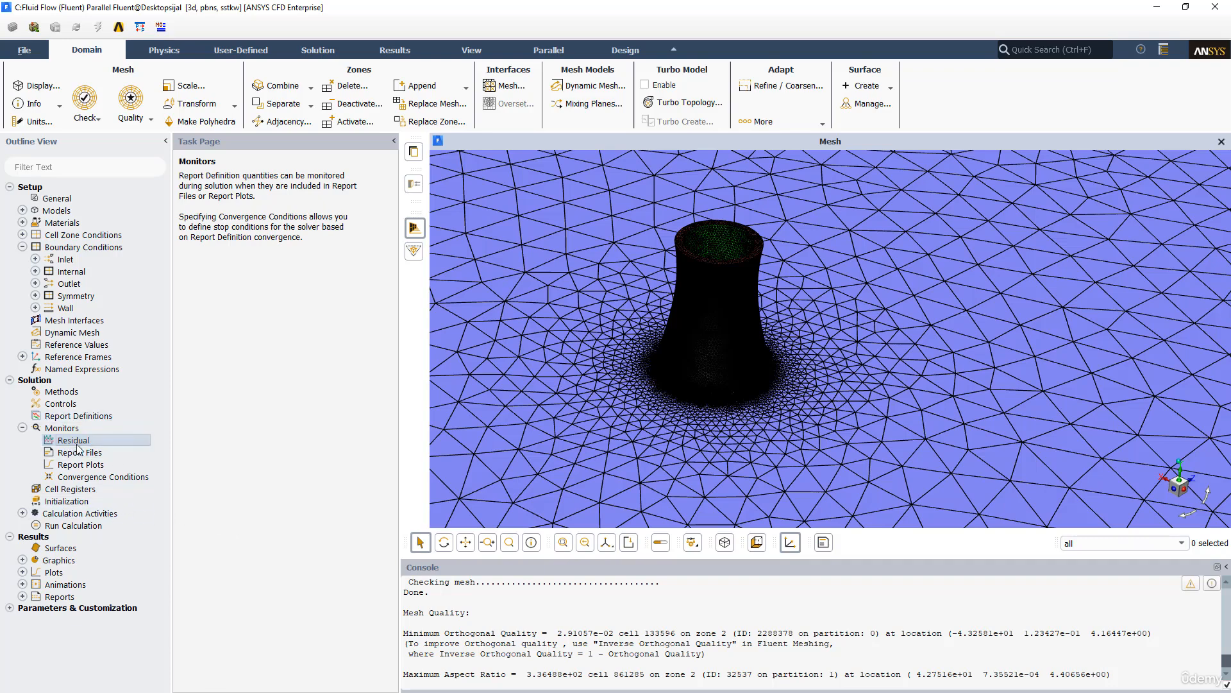
# Step: Initialize the solution with hybrid initialization and run the calculation for 500 iterations
pyautogui.click(66, 501)
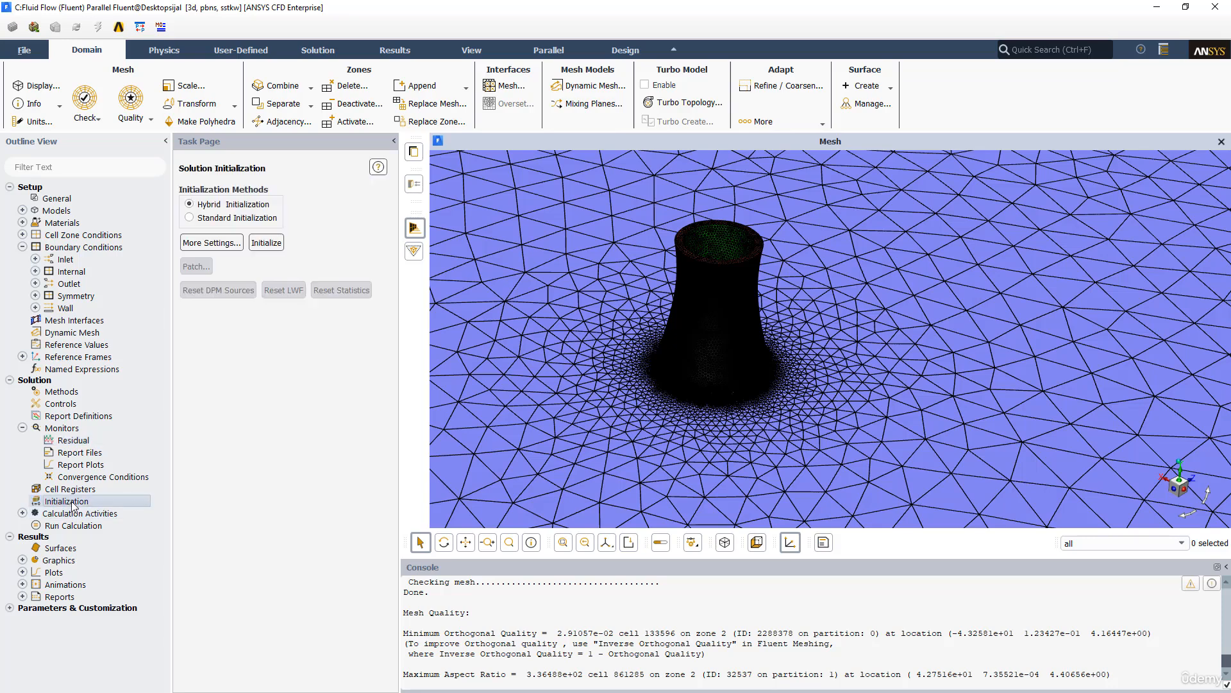
pyautogui.click(267, 244)
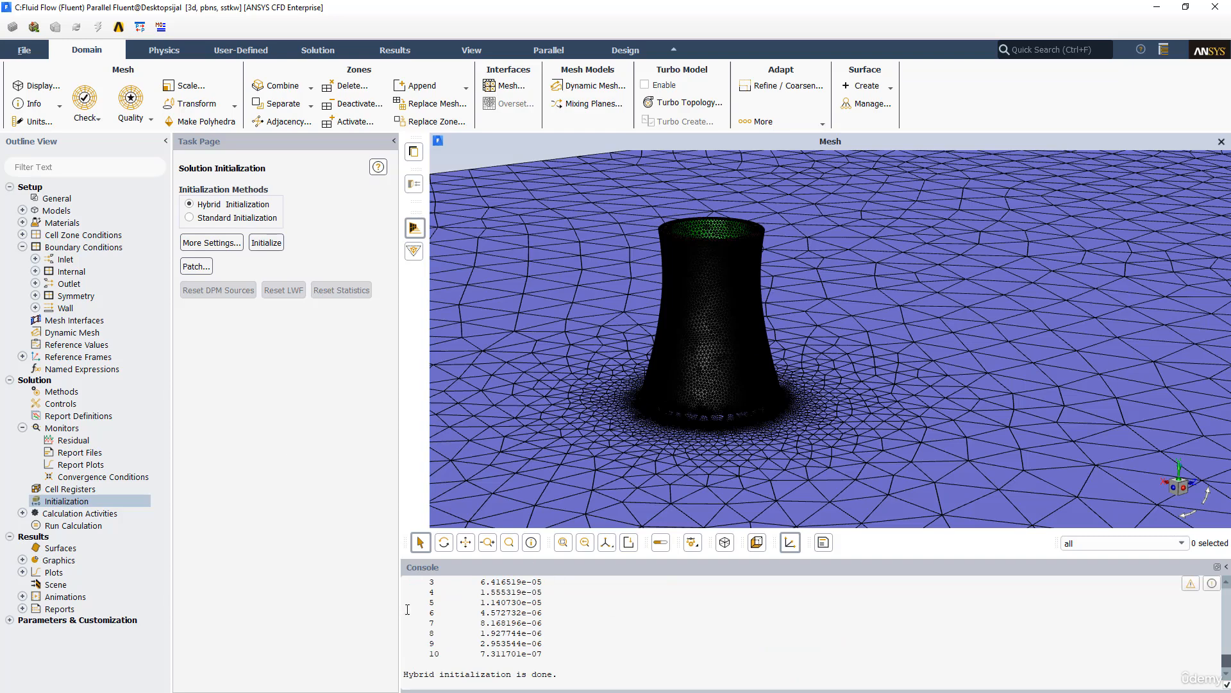
pyautogui.click(66, 526)
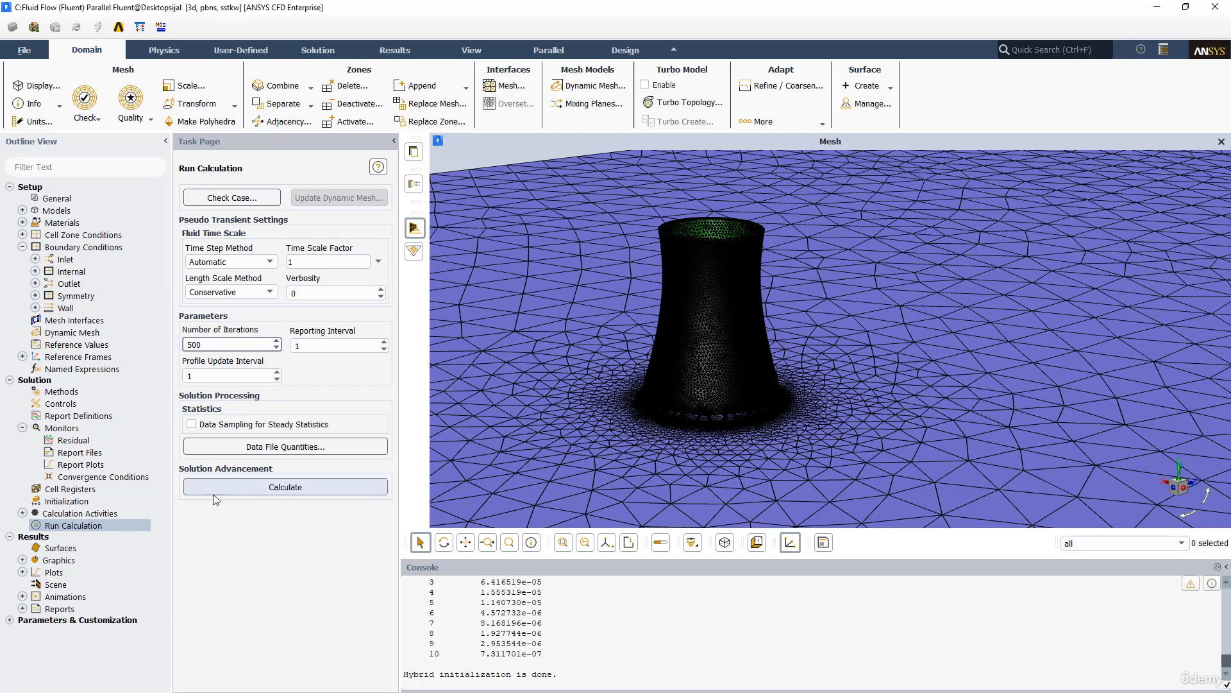
pyautogui.click(236, 491)
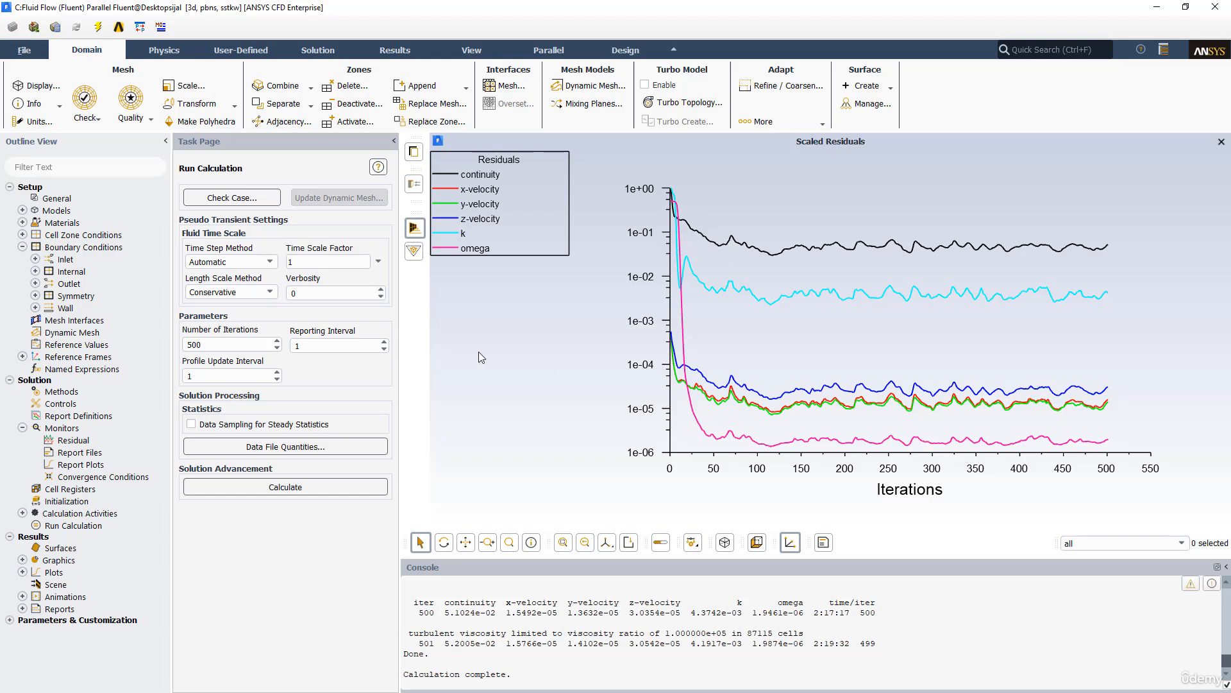
# Step: Save the project with the calculated solution
pyautogui.click(18, 54)
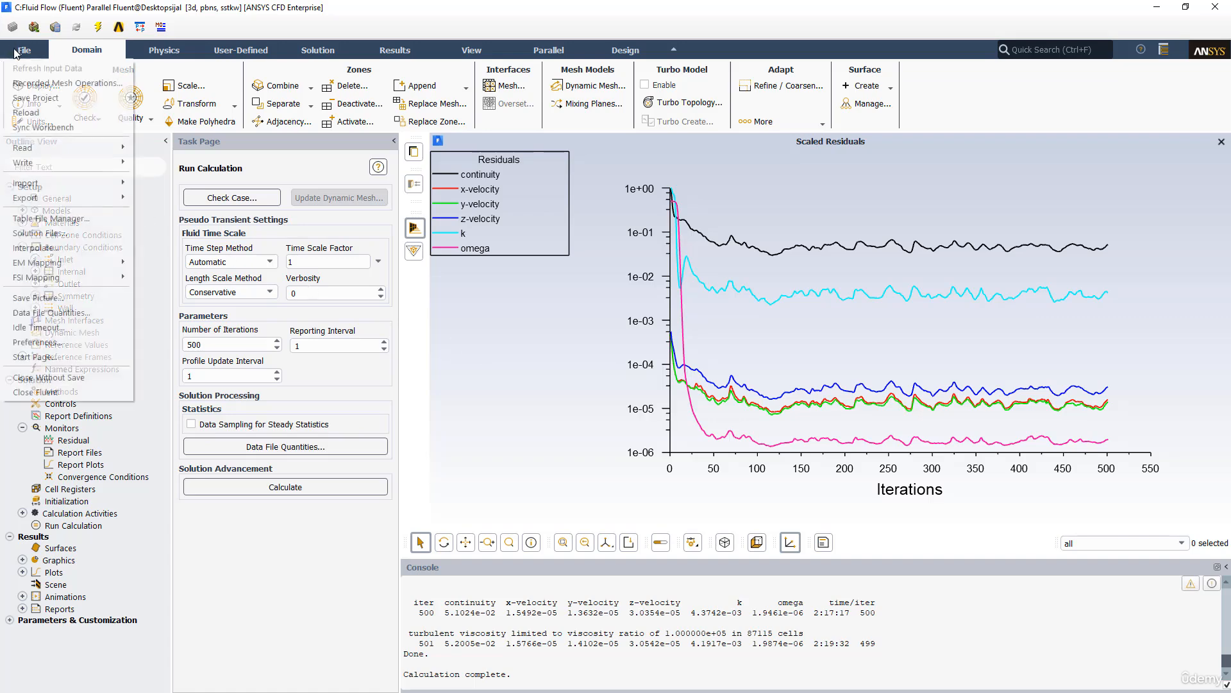
pyautogui.click(15, 101)
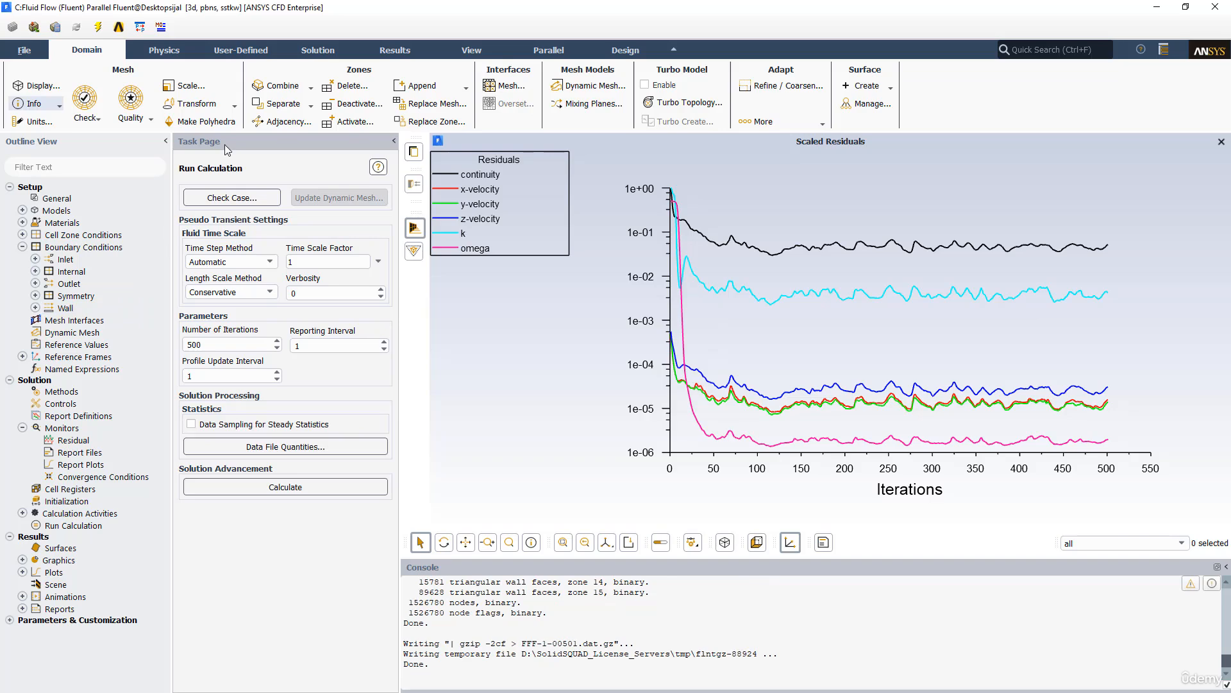
# Step: Begin a static pressure contour plot with filled contours enabled
pyautogui.click(384, 50)
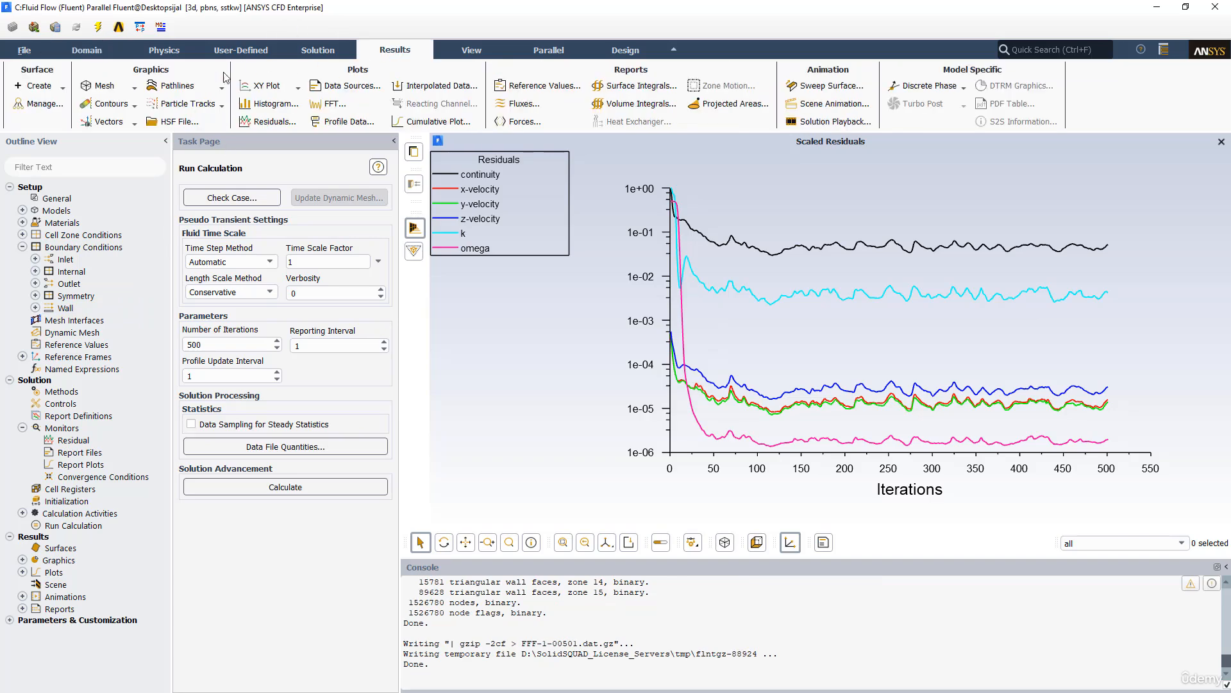
pyautogui.click(104, 104)
pyautogui.click(100, 116)
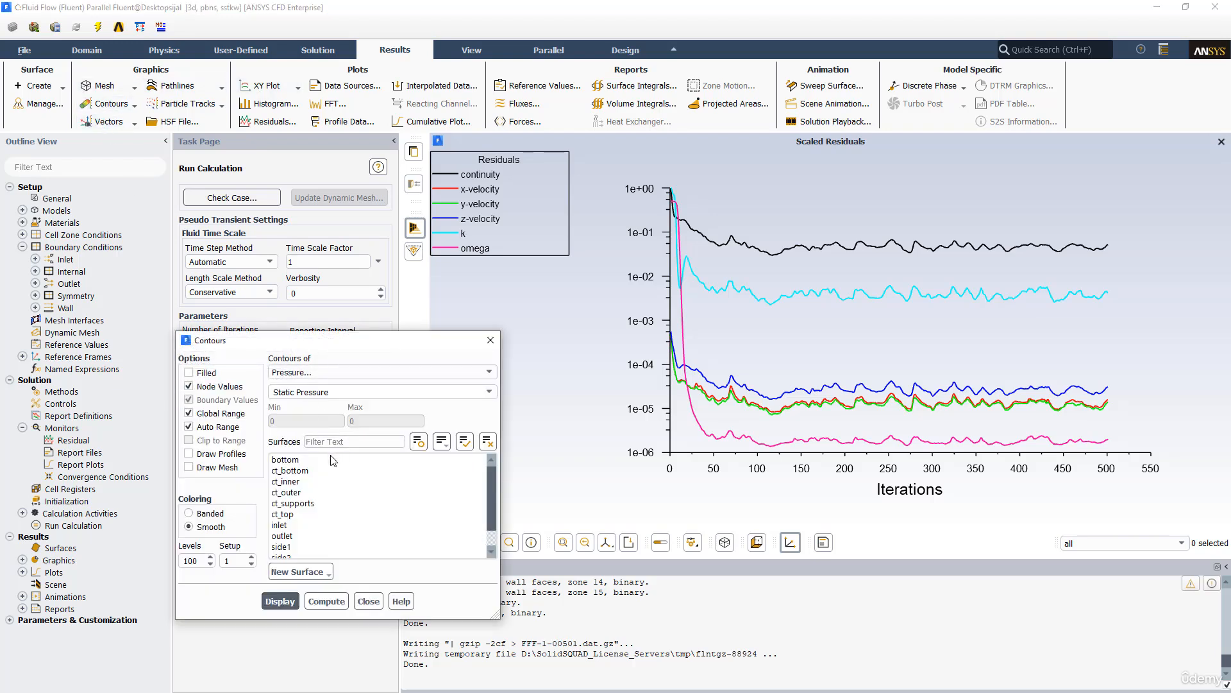
pyautogui.click(188, 373)
pyautogui.moveTo(310, 340); pyautogui.dragTo(424, 265)
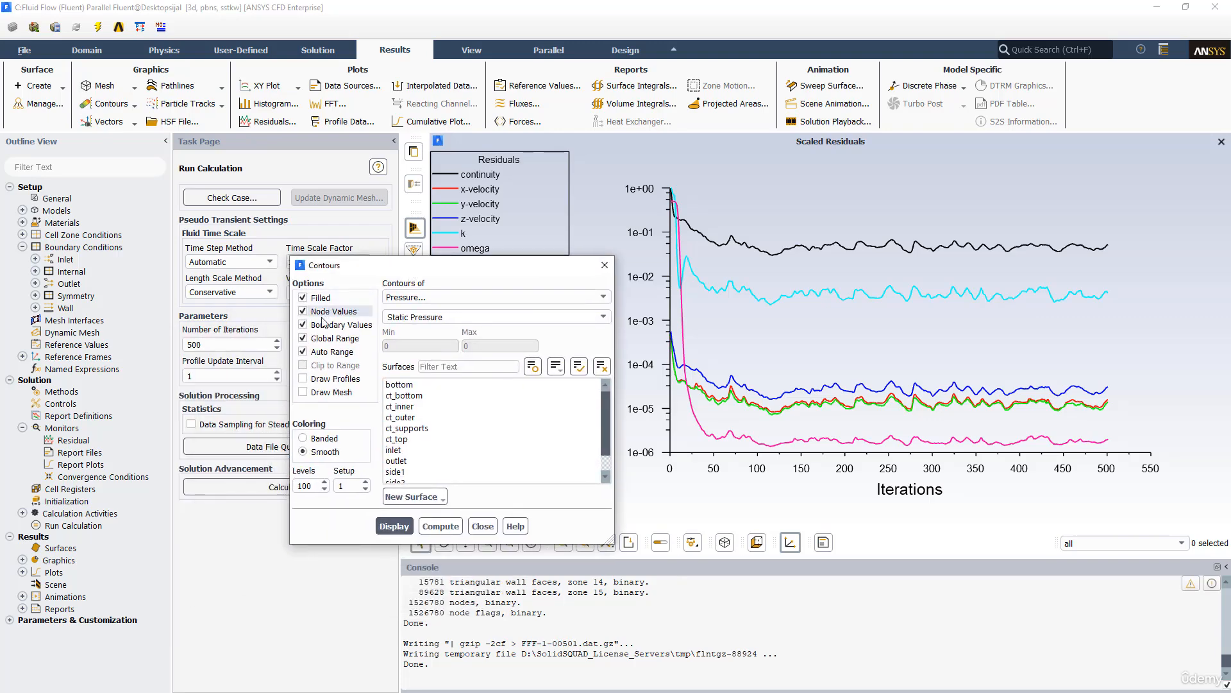
# Step: Display the static pressure contours on the bottom, ct_bottom, ct_inner, ct_outer, ct_supports and ct_top surfaces
pyautogui.click(434, 386)
pyautogui.click(424, 396)
pyautogui.click(417, 407)
pyautogui.click(411, 418)
pyautogui.click(408, 428)
pyautogui.click(401, 439)
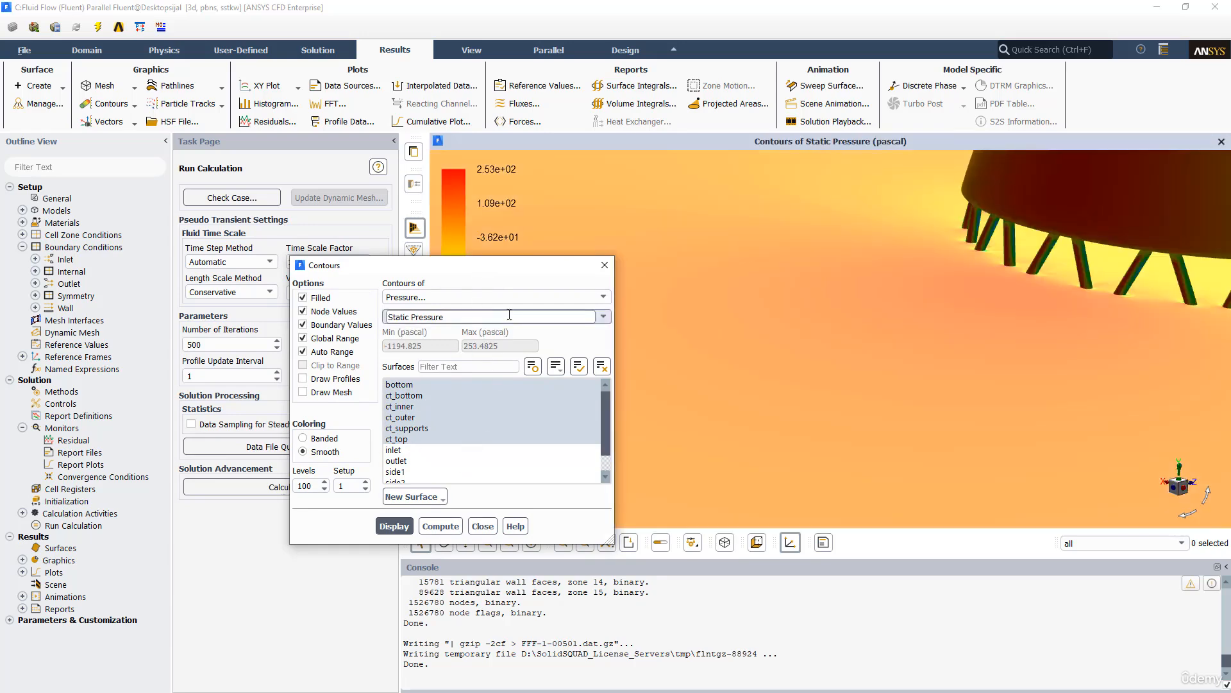
pyautogui.moveTo(480, 269); pyautogui.dragTo(230, 259)
pyautogui.scroll(-3, 914, 349)
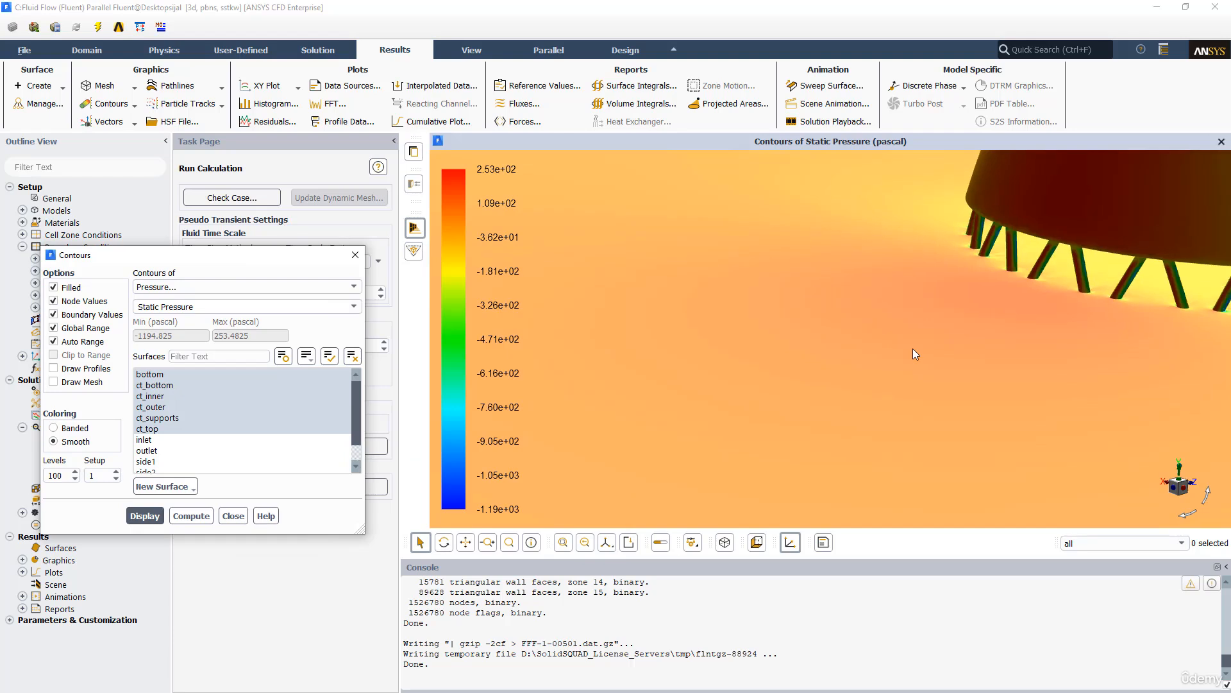
pyautogui.scroll(-3, 909, 356)
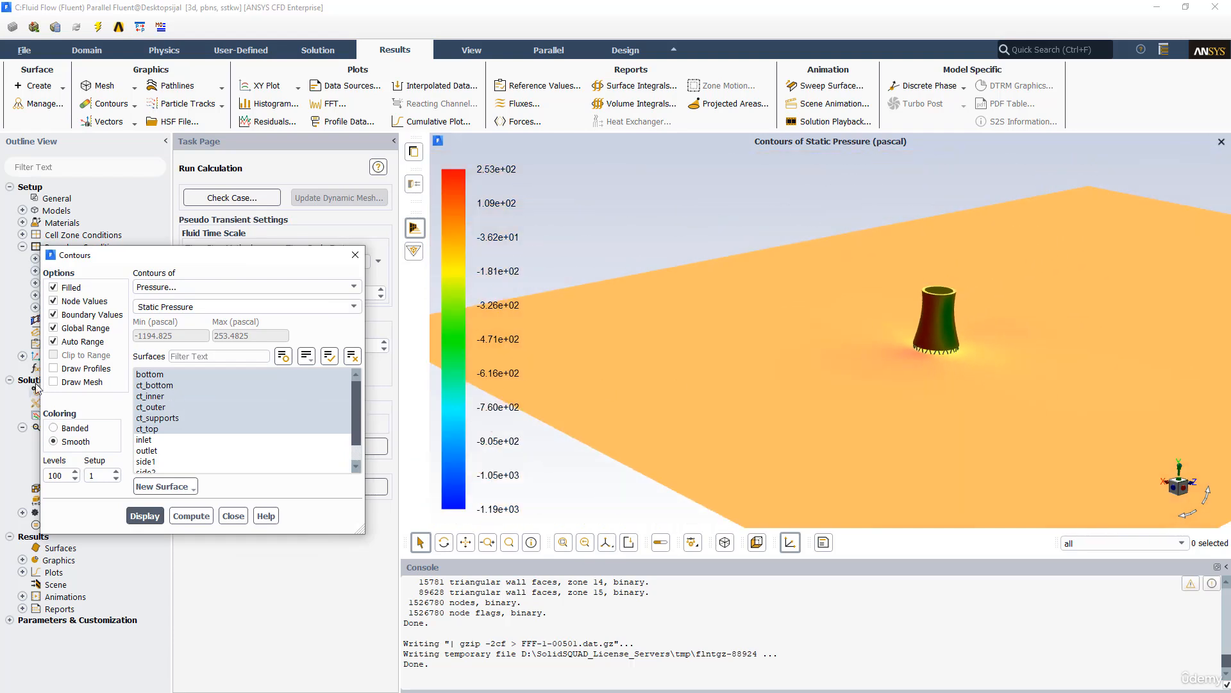
# Step: Redisplay the static pressure contours with banded coloring and 20 levels
pyautogui.doubleClick(55, 475)
pyautogui.write('20')
pyautogui.click(54, 428)
pyautogui.click(145, 516)
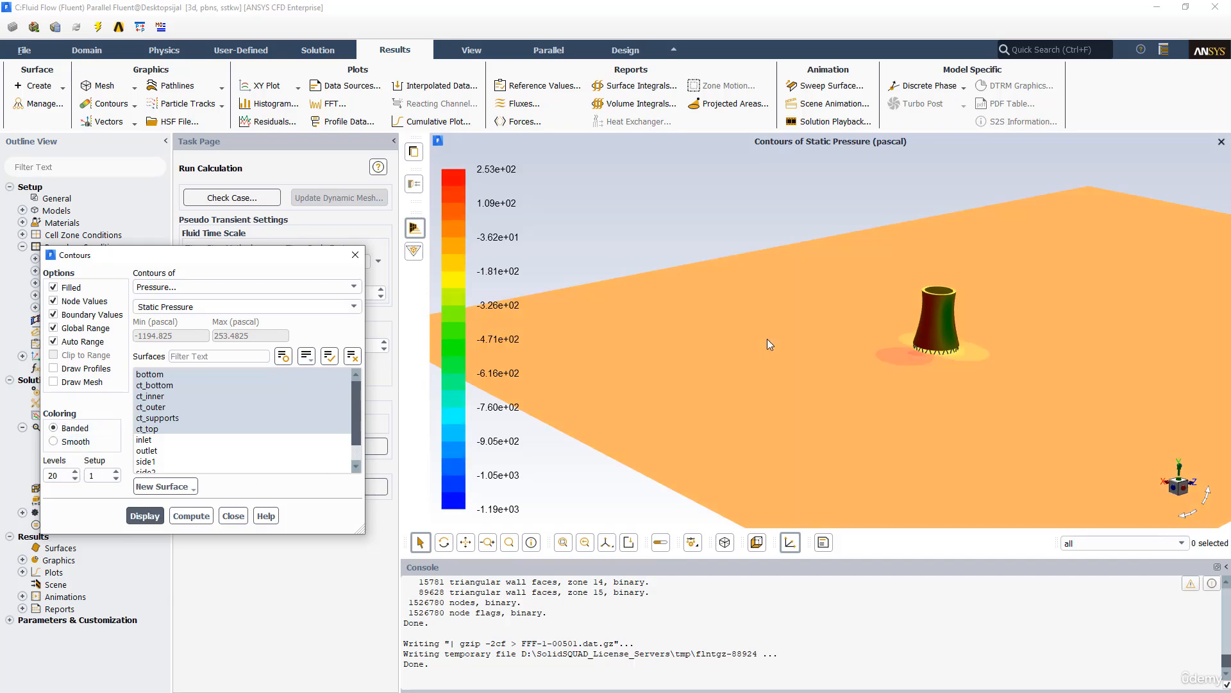
pyautogui.scroll(6, 869, 336)
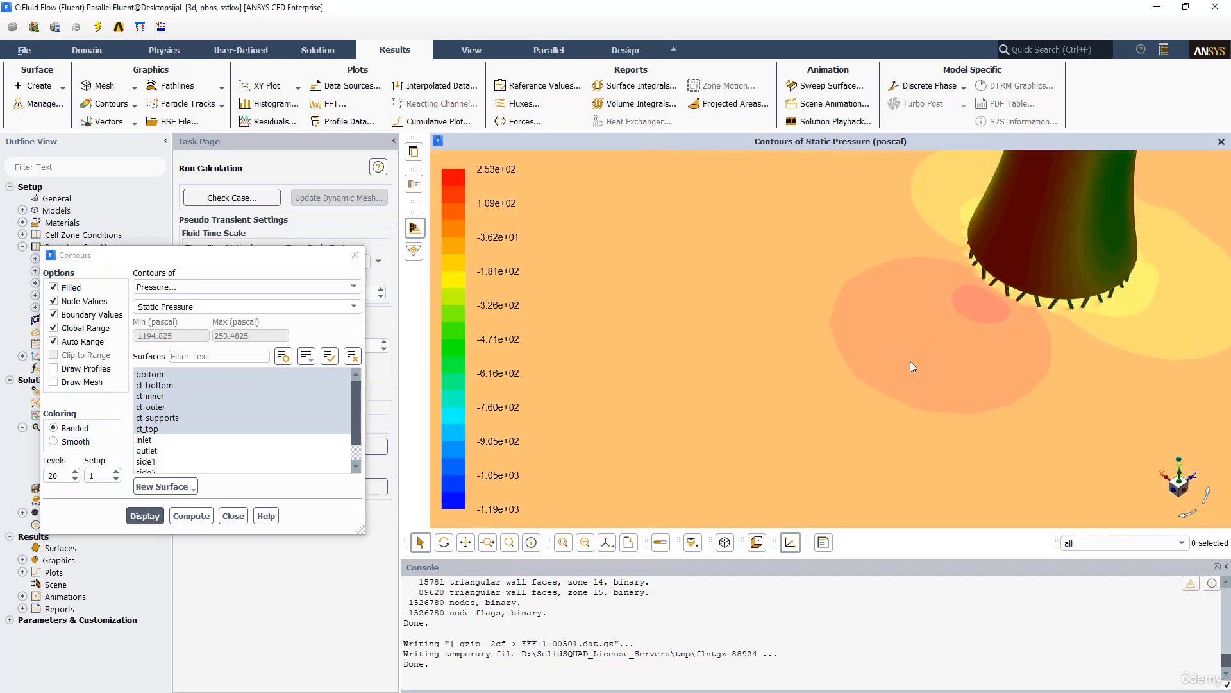
pyautogui.moveTo(800, 409); pyautogui.dragTo(1107, 311)
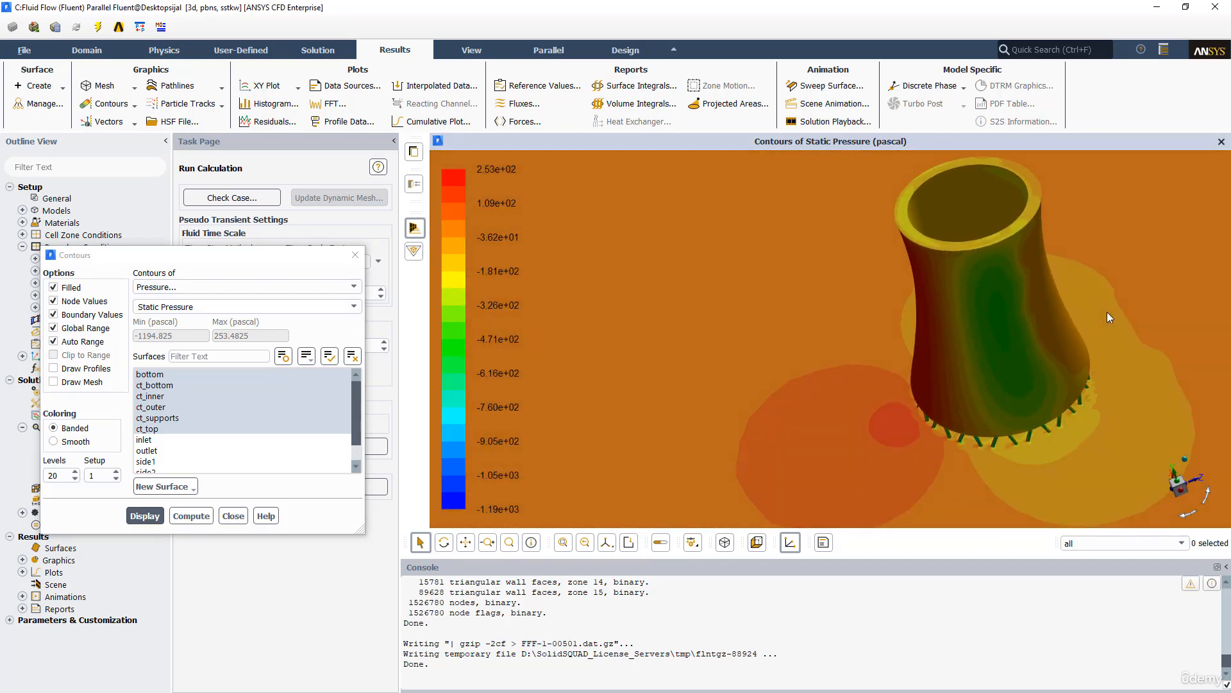
# Step: Display contours of the turbulence quantity Wall Yplus on the selected bottom and cooling tower surfaces
pyautogui.click(202, 286)
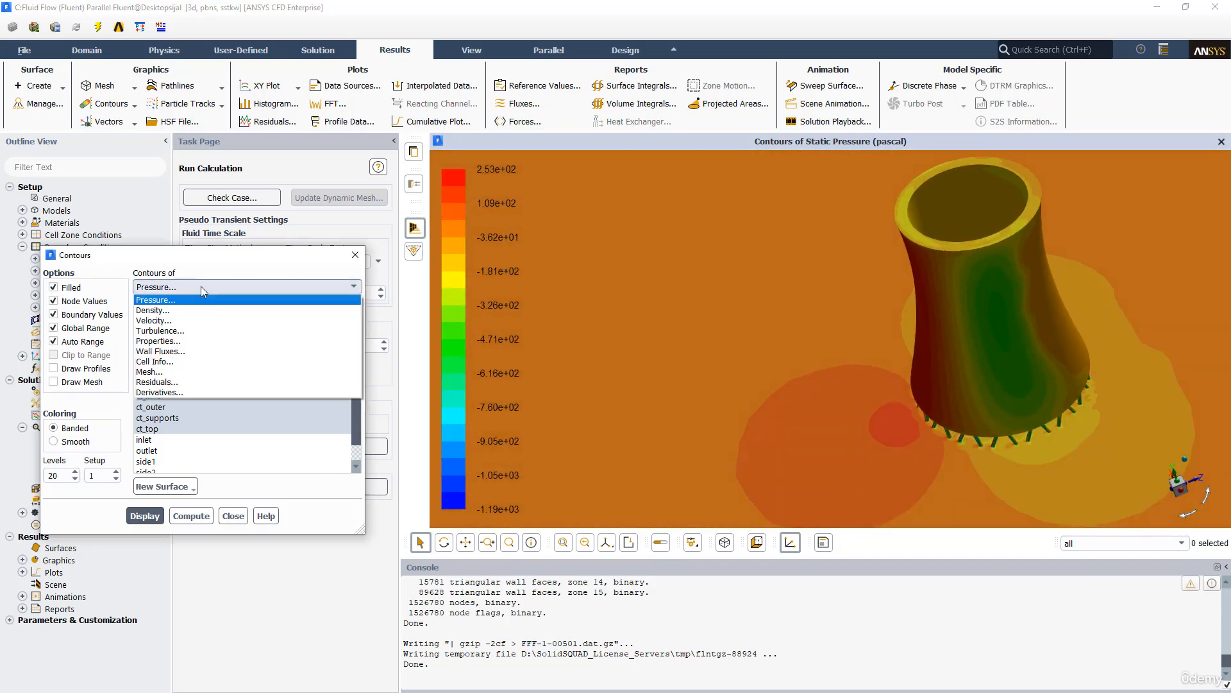
pyautogui.click(161, 330)
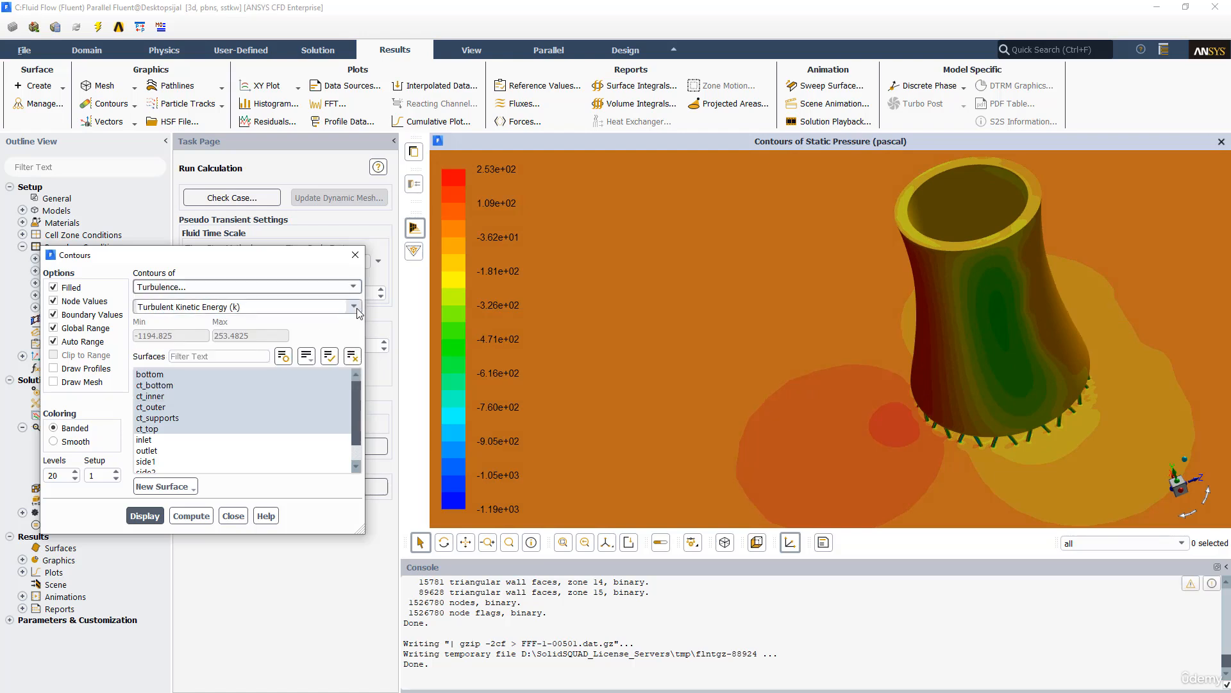
pyautogui.click(355, 308)
pyautogui.click(160, 412)
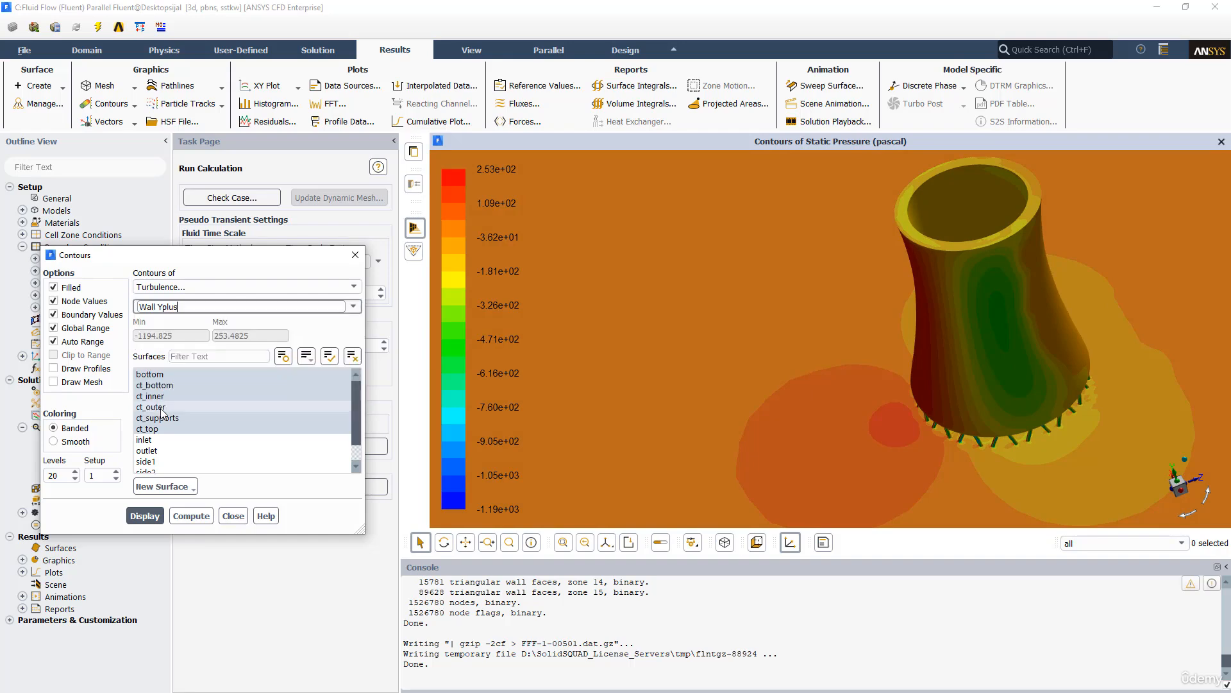
pyautogui.click(144, 516)
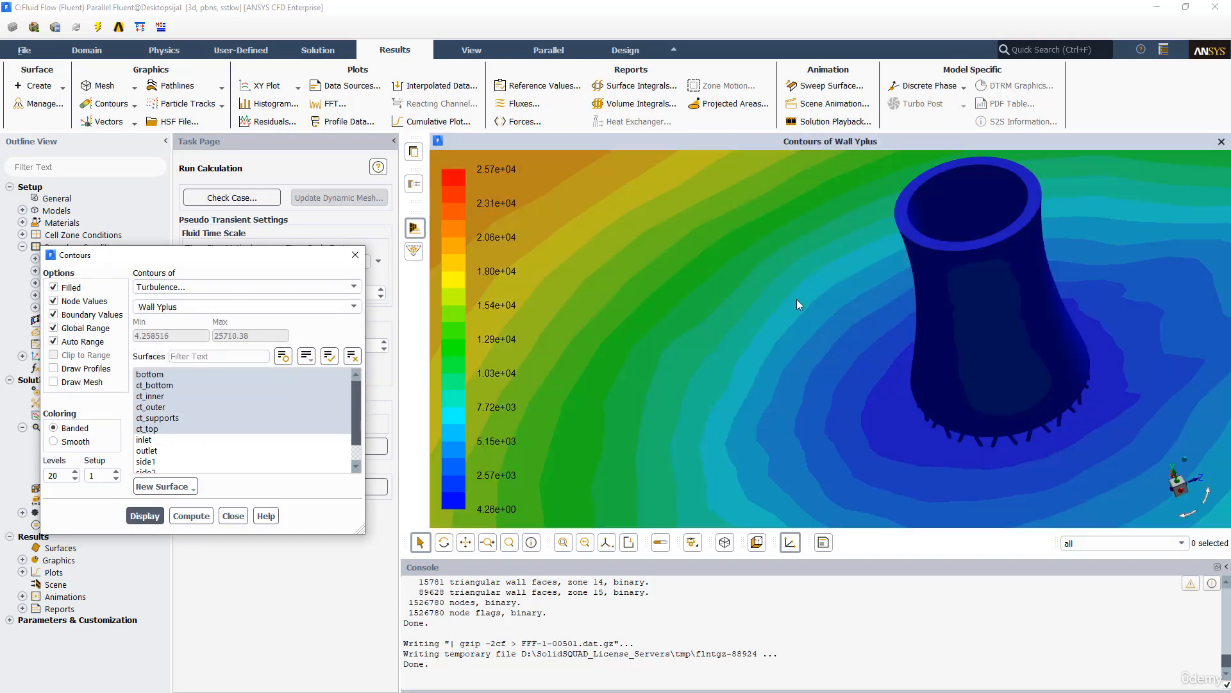
# Step: Examine the Wall Yplus distribution around the tower, probe values on its outer surface, and close the contour settings
pyautogui.moveTo(806, 306); pyautogui.dragTo(903, 318)
pyautogui.scroll(-5, 892, 322)
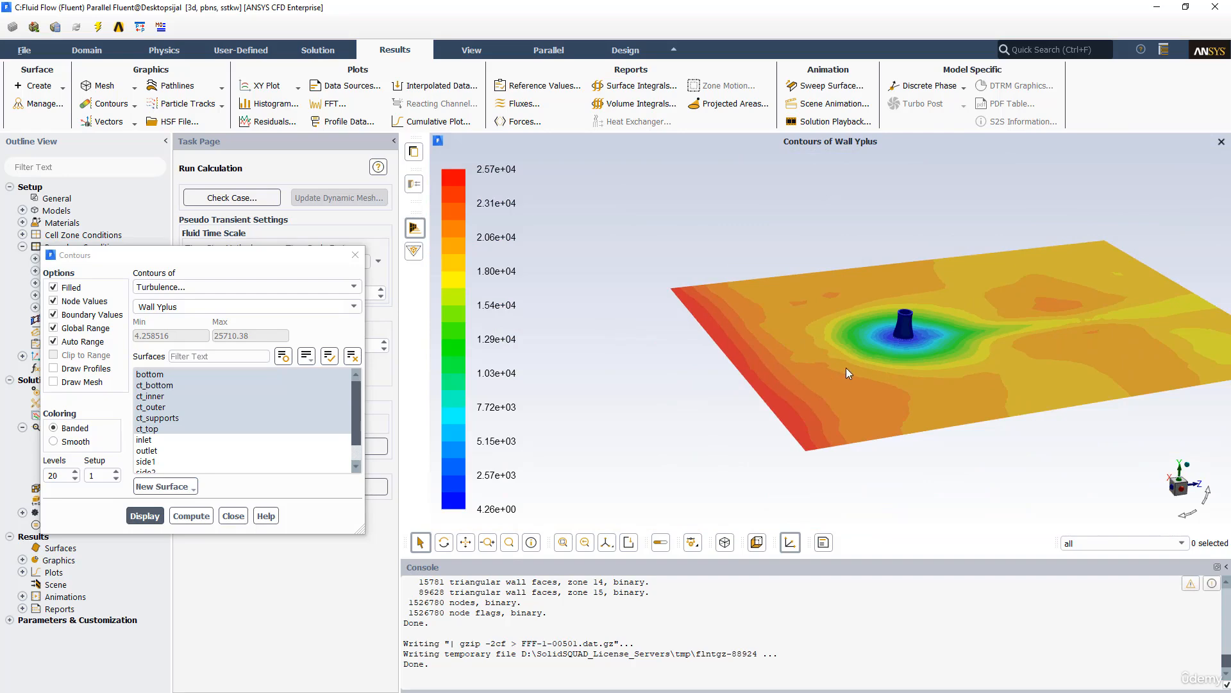
pyautogui.scroll(6, 845, 368)
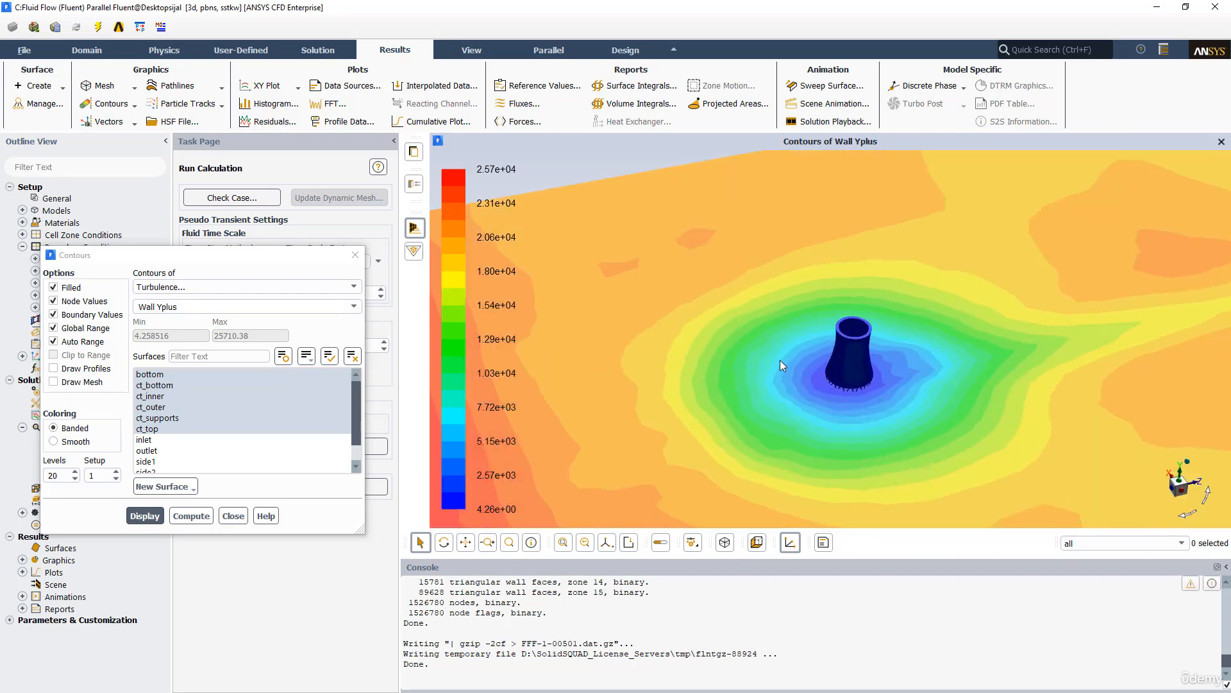
pyautogui.scroll(5, 780, 360)
pyautogui.rightClick(1023, 337)
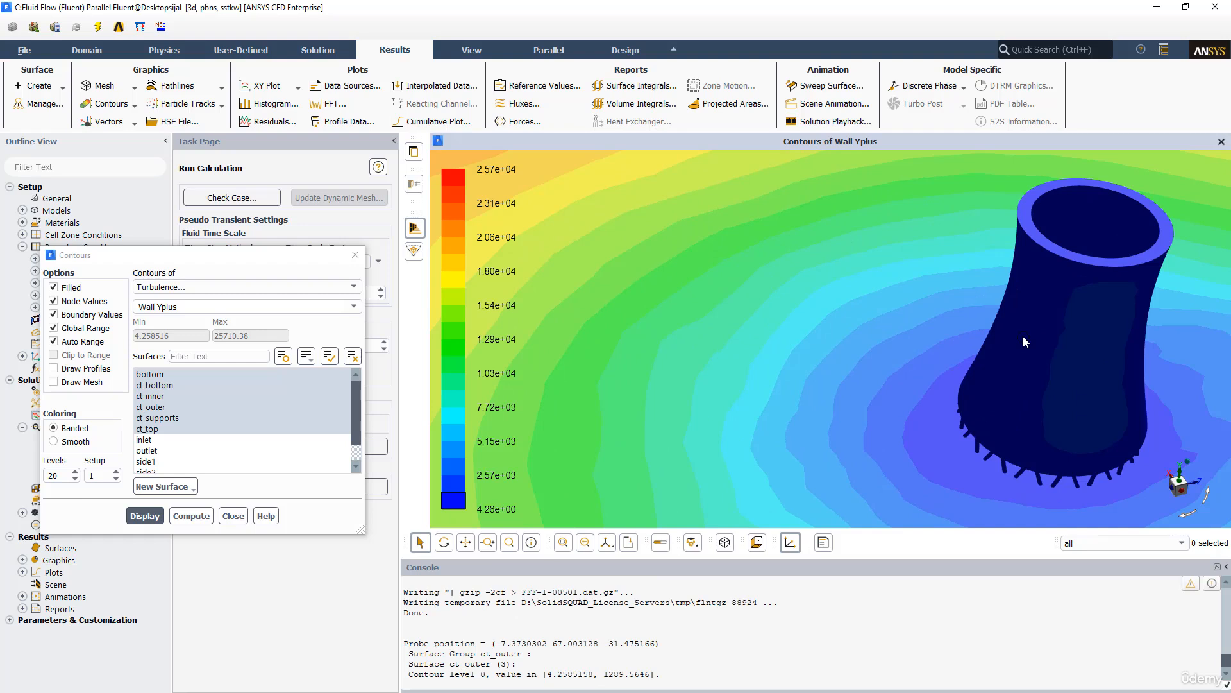
pyautogui.rightClick(1004, 378)
pyautogui.rightClick(1010, 377)
pyautogui.moveTo(990, 355); pyautogui.dragTo(894, 349)
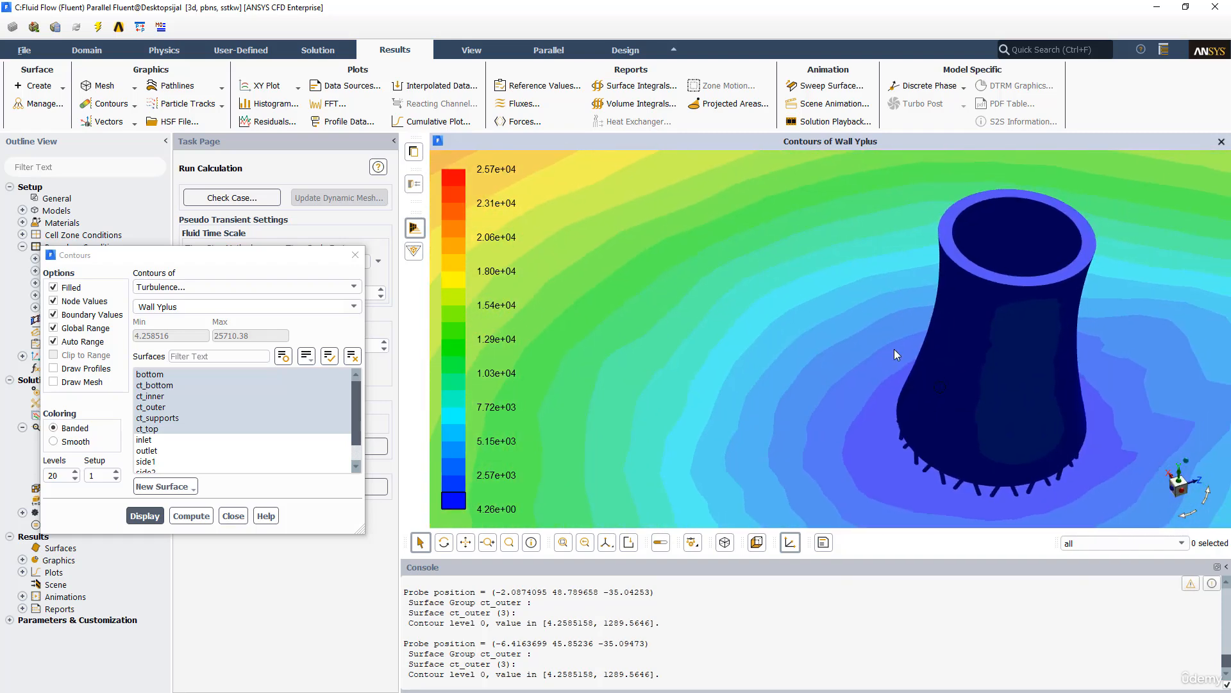
pyautogui.click(354, 255)
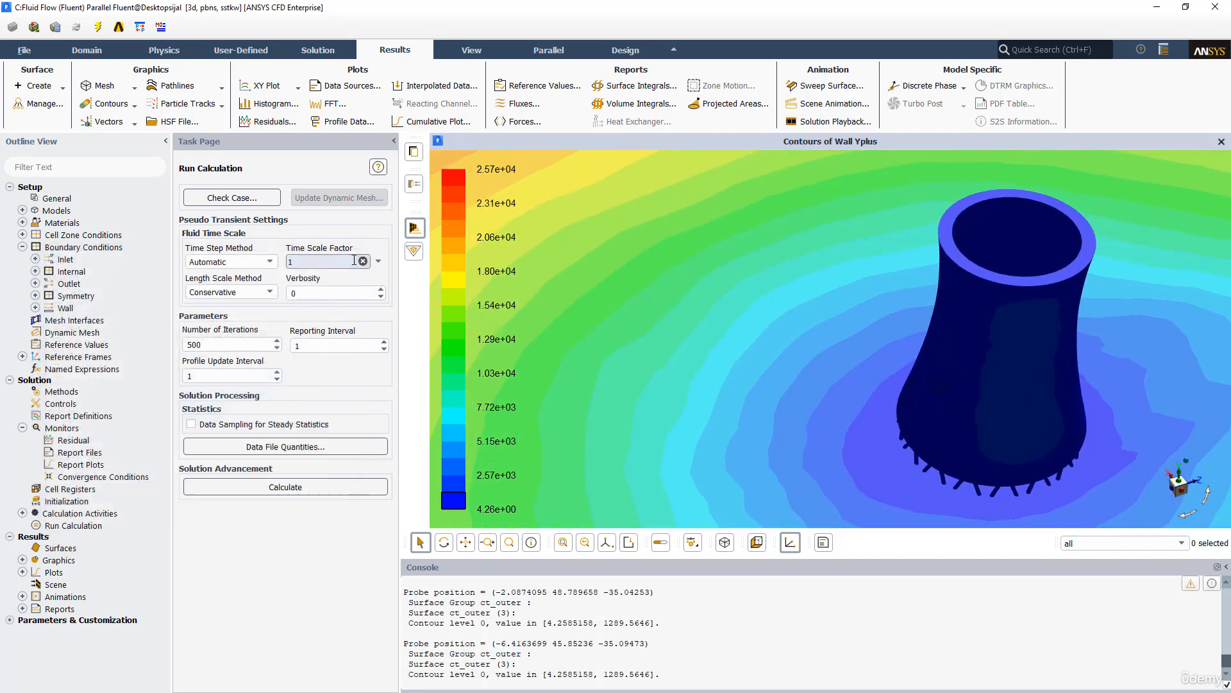
# Step: Create an iso-surface of a constant mesh coordinate, computing the coordinate's range and placing the surface near its lower end
pyautogui.click(62, 88)
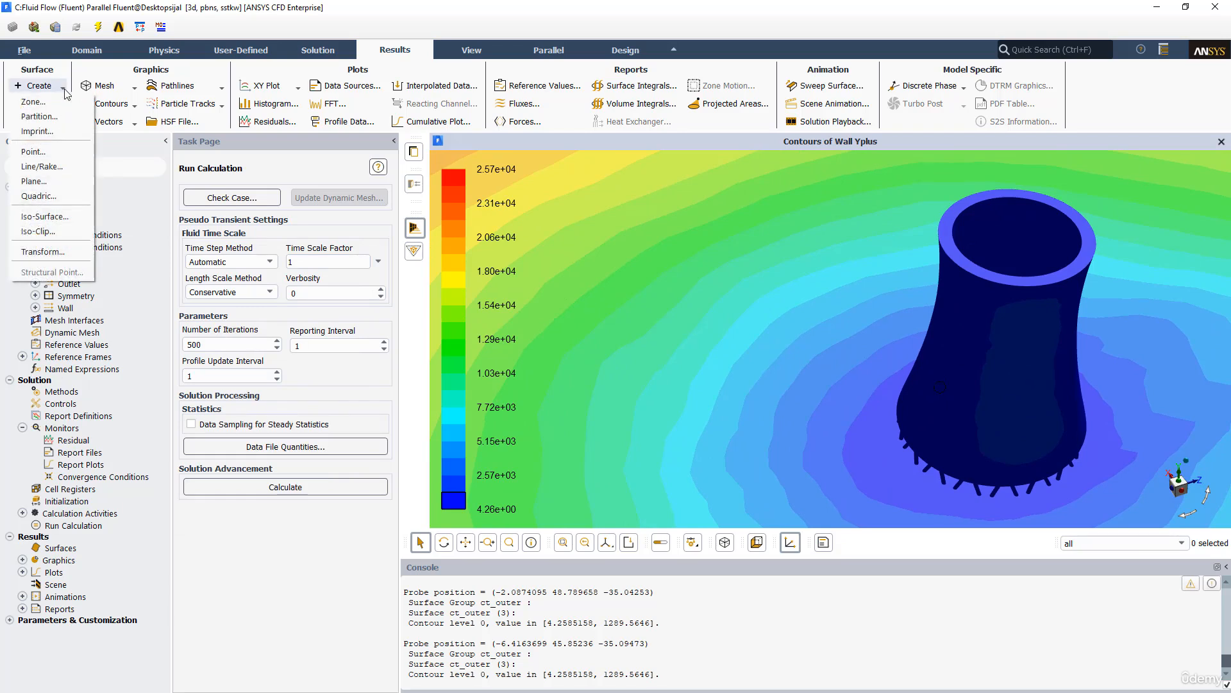
pyautogui.click(45, 217)
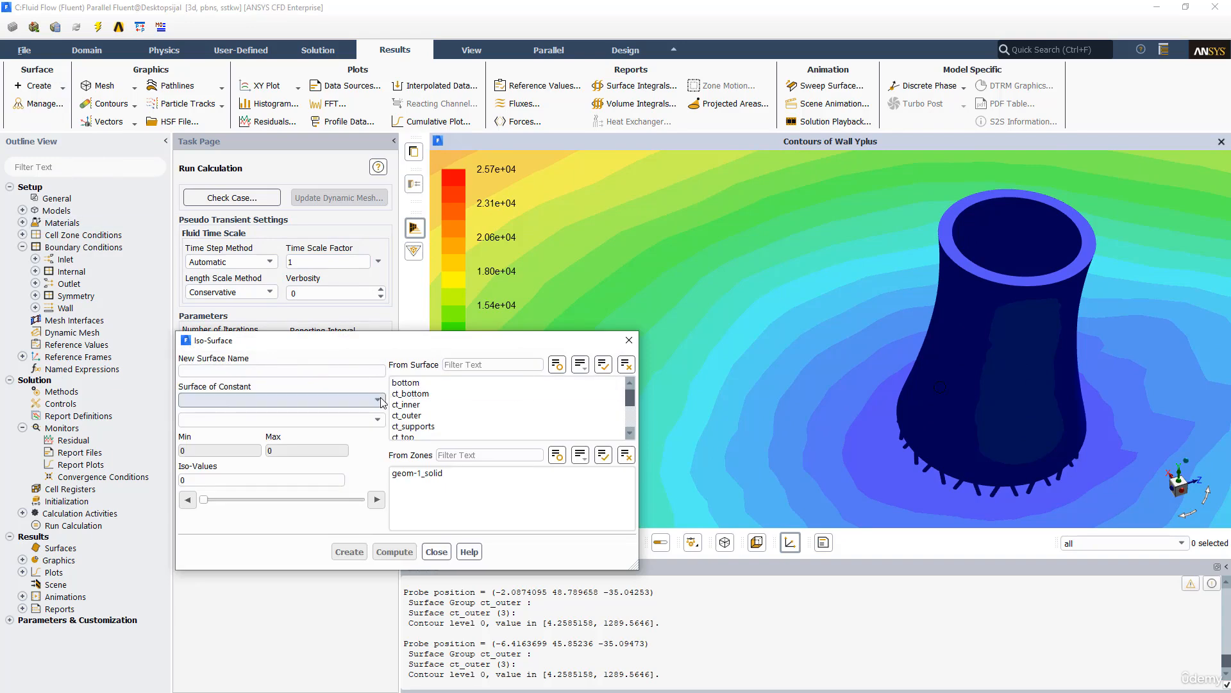
pyautogui.click(377, 400)
pyautogui.click(326, 480)
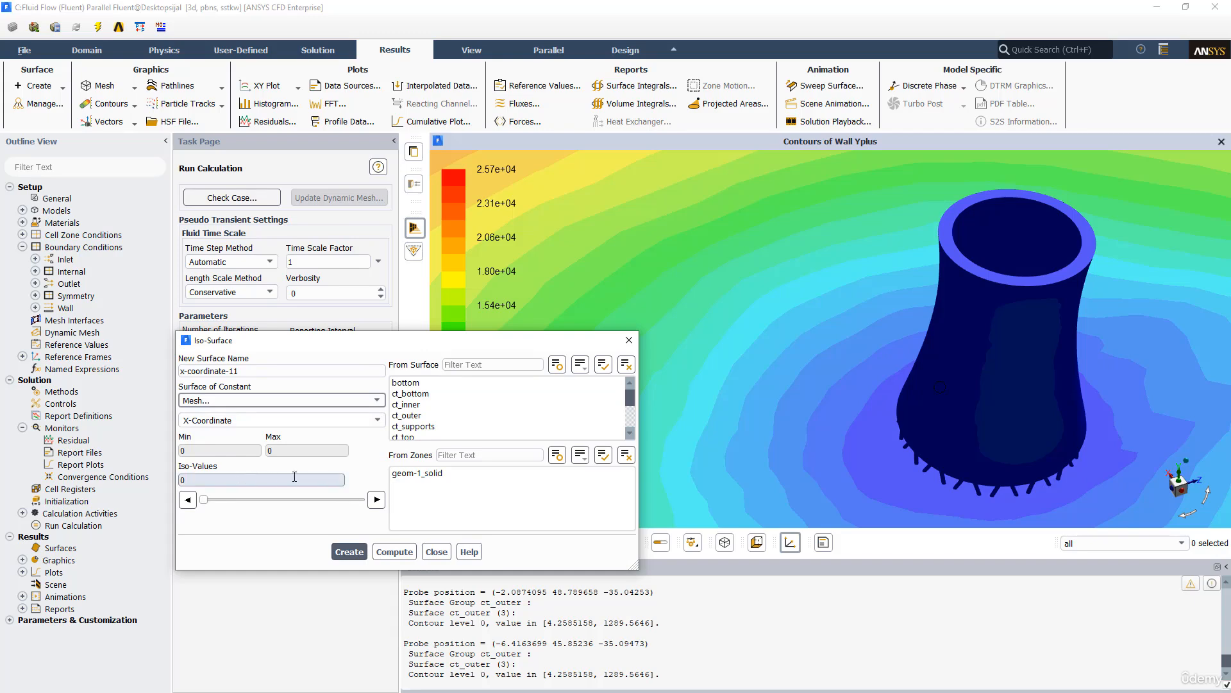
pyautogui.moveTo(1099, 404); pyautogui.dragTo(1111, 328)
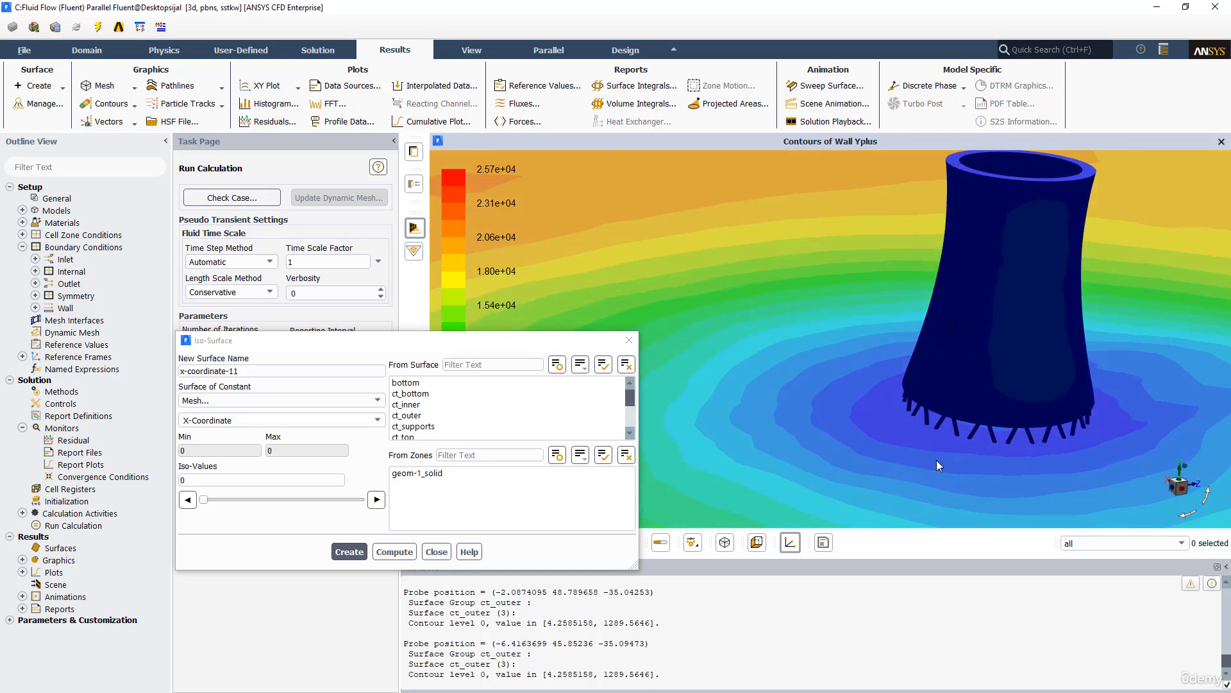
pyautogui.click(377, 421)
pyautogui.click(202, 447)
pyautogui.click(395, 551)
pyautogui.moveTo(205, 500)
pyautogui.mouseDown()
pyautogui.moveTo(238, 503)
pyautogui.moveTo(221, 510)
pyautogui.mouseUp()
pyautogui.click(349, 552)
pyautogui.click(436, 553)
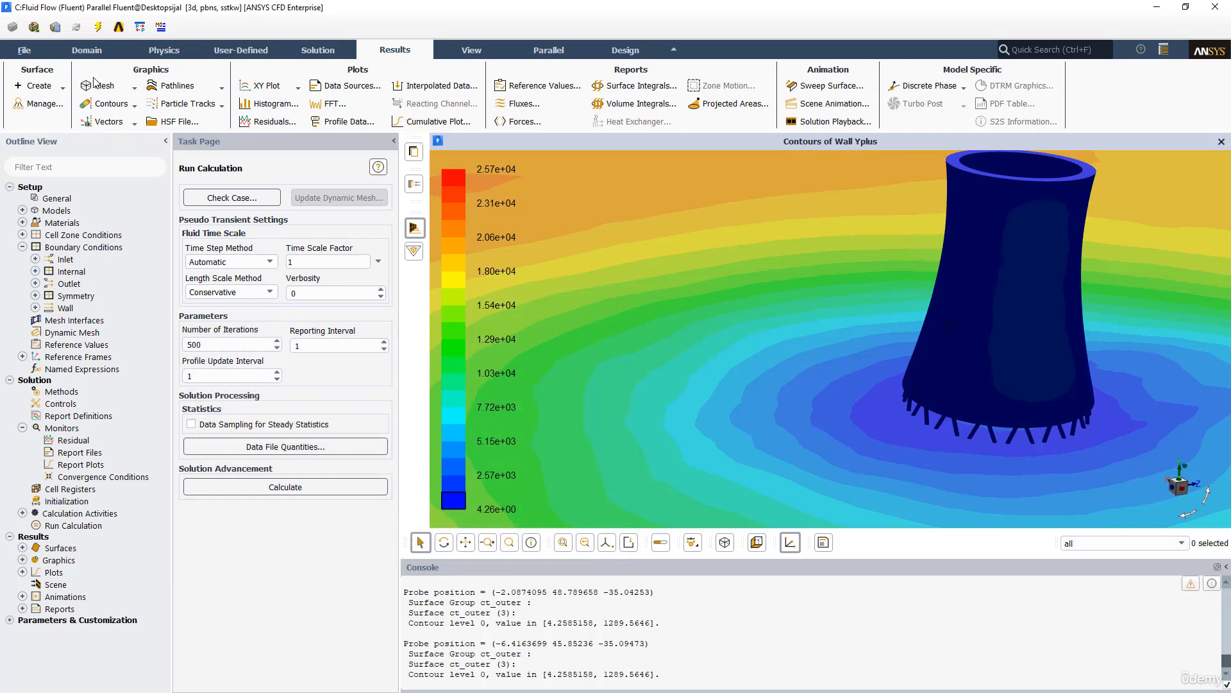
# Step: Set up a vector plot with the mesh drawn, showing the cooling tower and ground surfaces as faces without edges
pyautogui.click(103, 123)
pyautogui.click(99, 137)
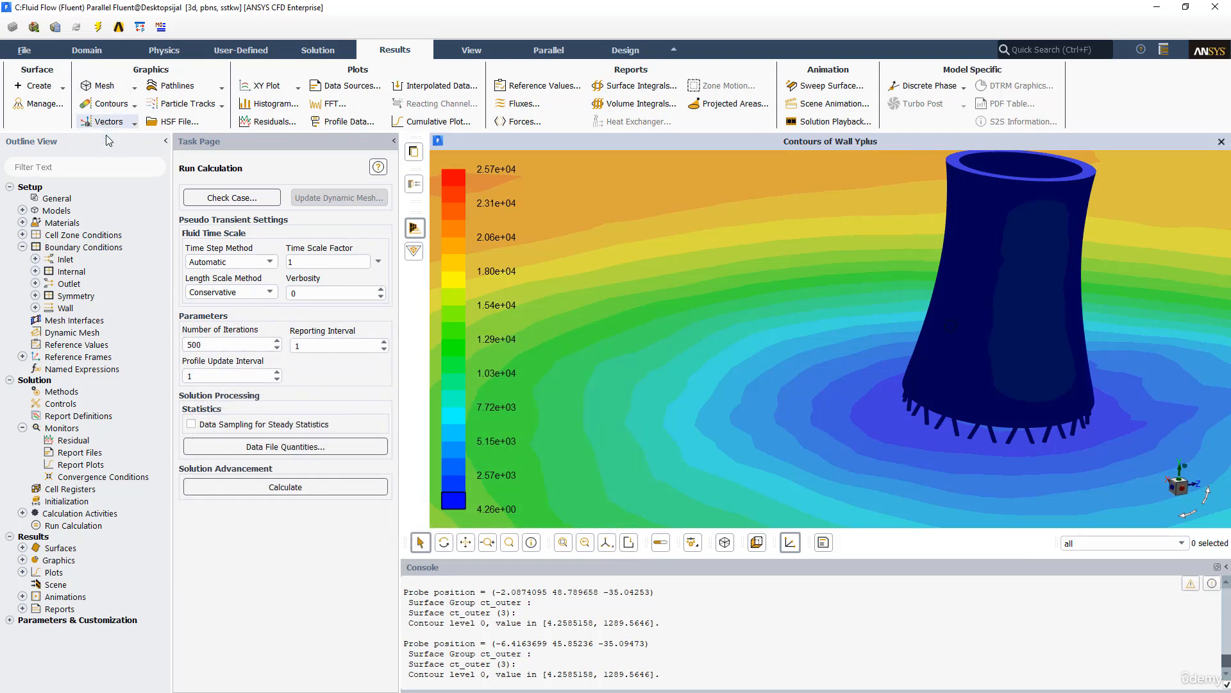
pyautogui.click(211, 431)
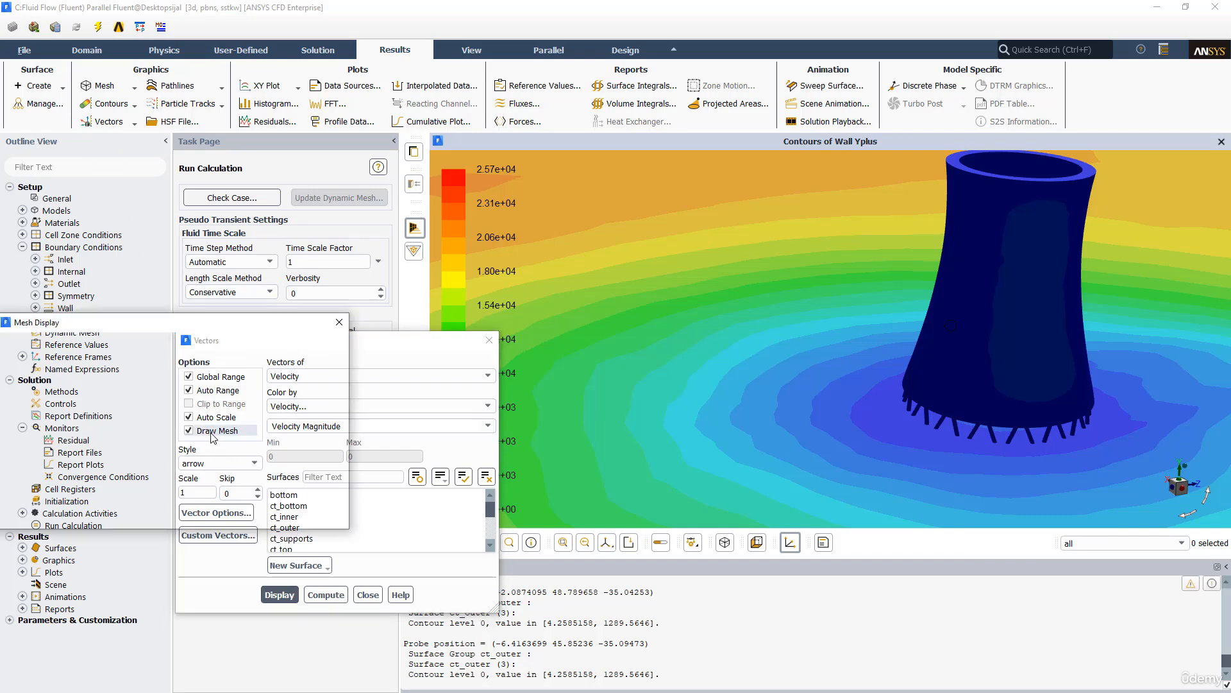
pyautogui.click(115, 510)
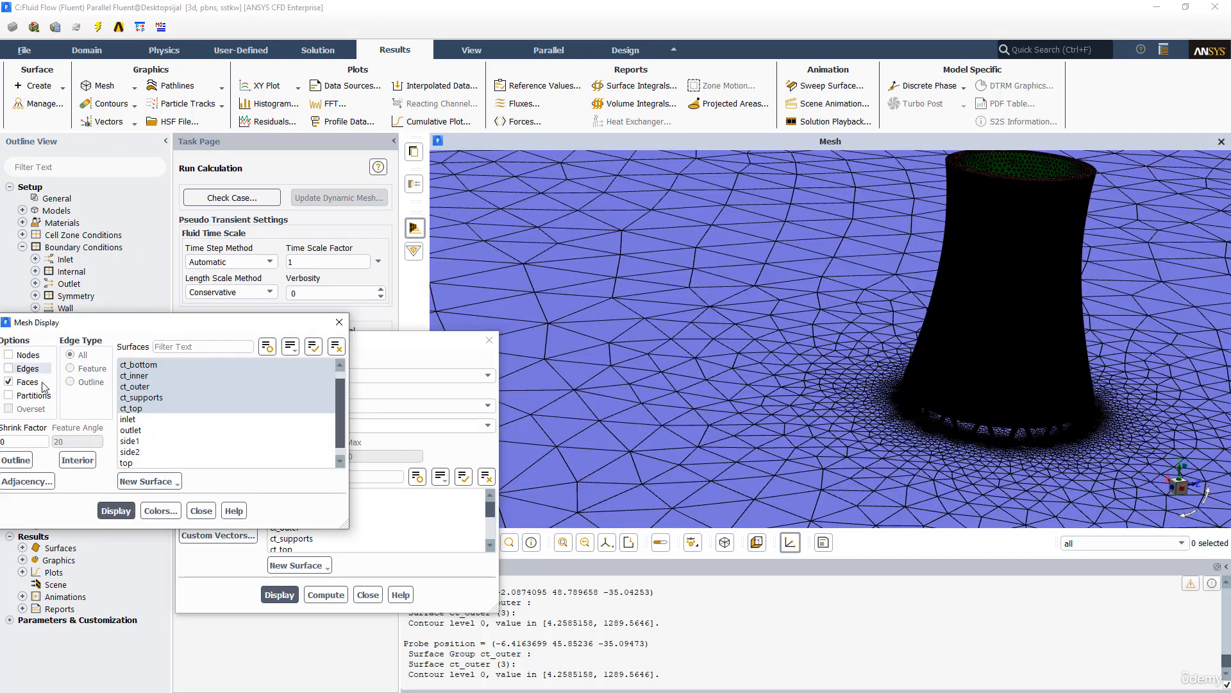
pyautogui.click(115, 511)
pyautogui.click(200, 510)
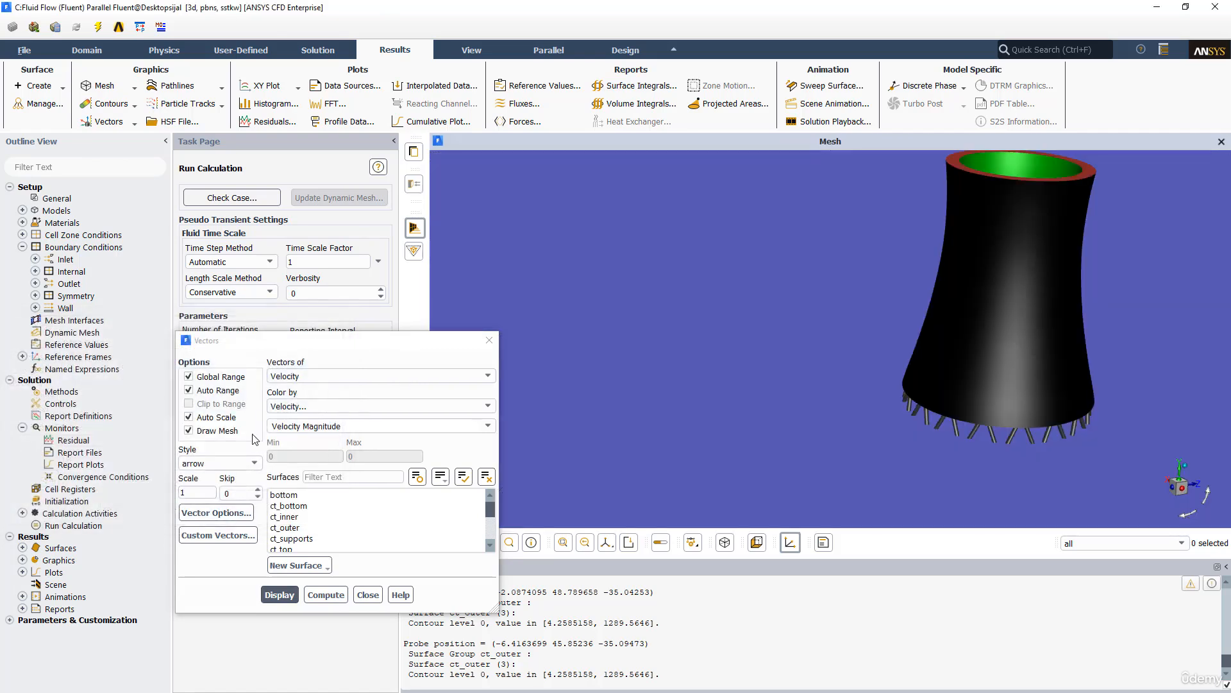
# Step: Display velocity vectors colored by velocity magnitude on the y-coordinate-11 surface and inspect them around the tower
pyautogui.scroll(-3, 308, 523)
pyautogui.click(299, 539)
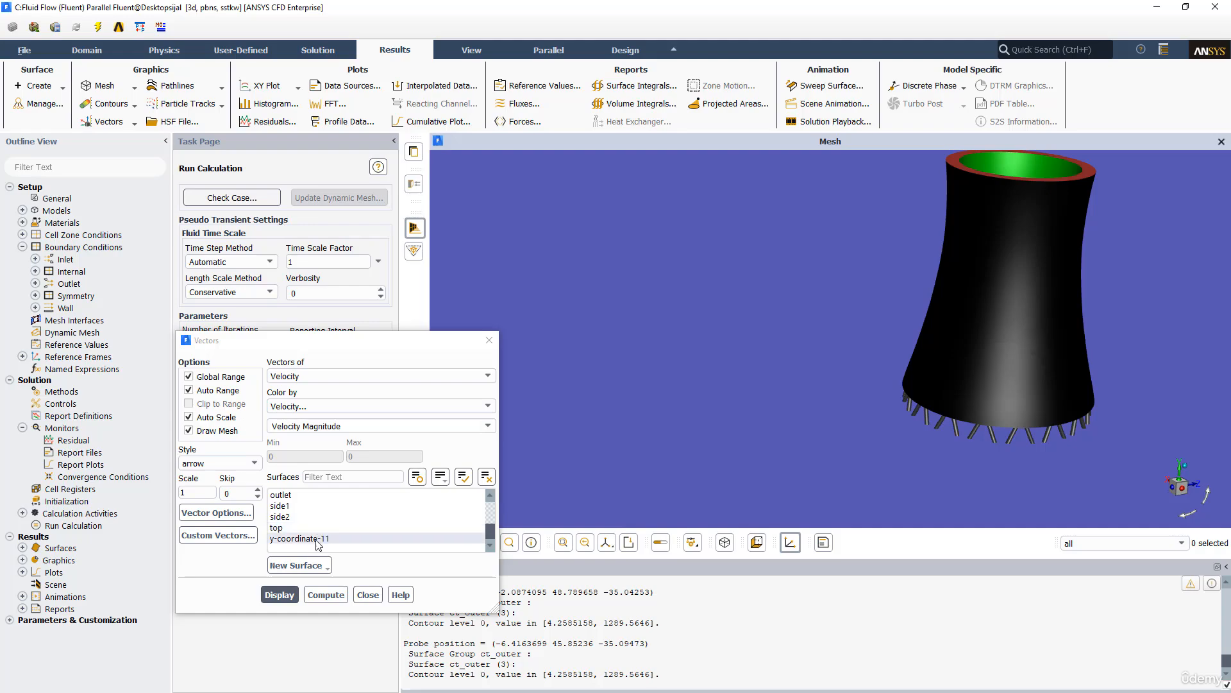
pyautogui.click(281, 595)
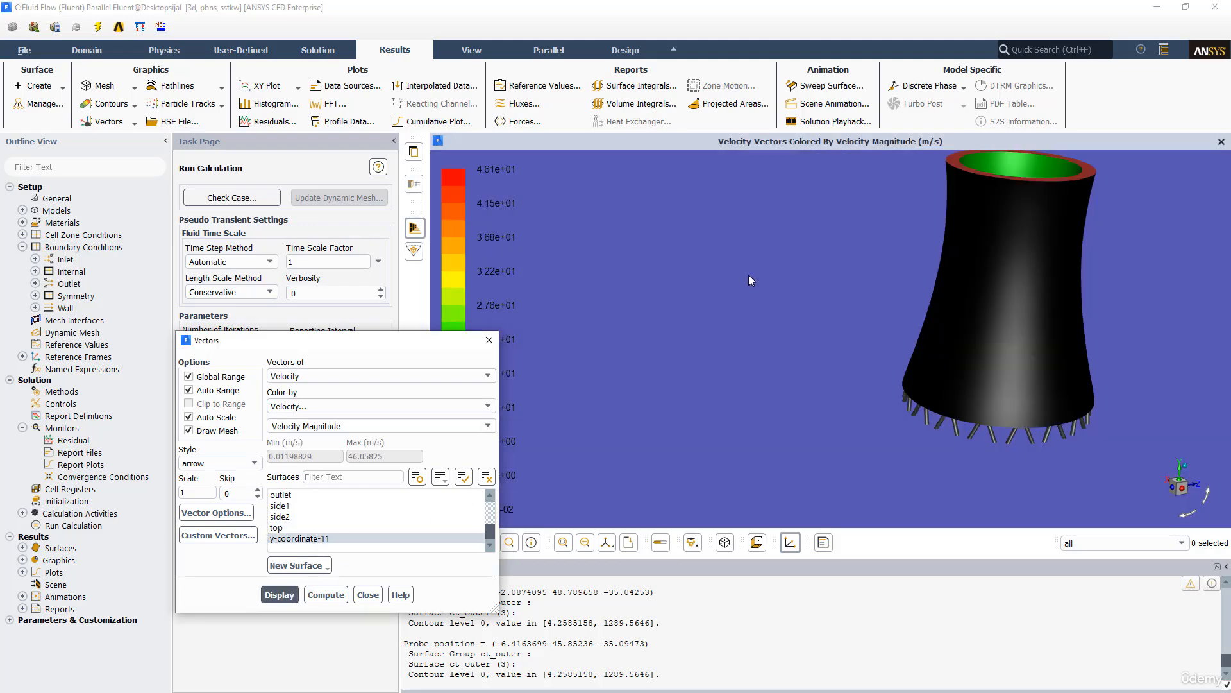
pyautogui.scroll(8, 914, 318)
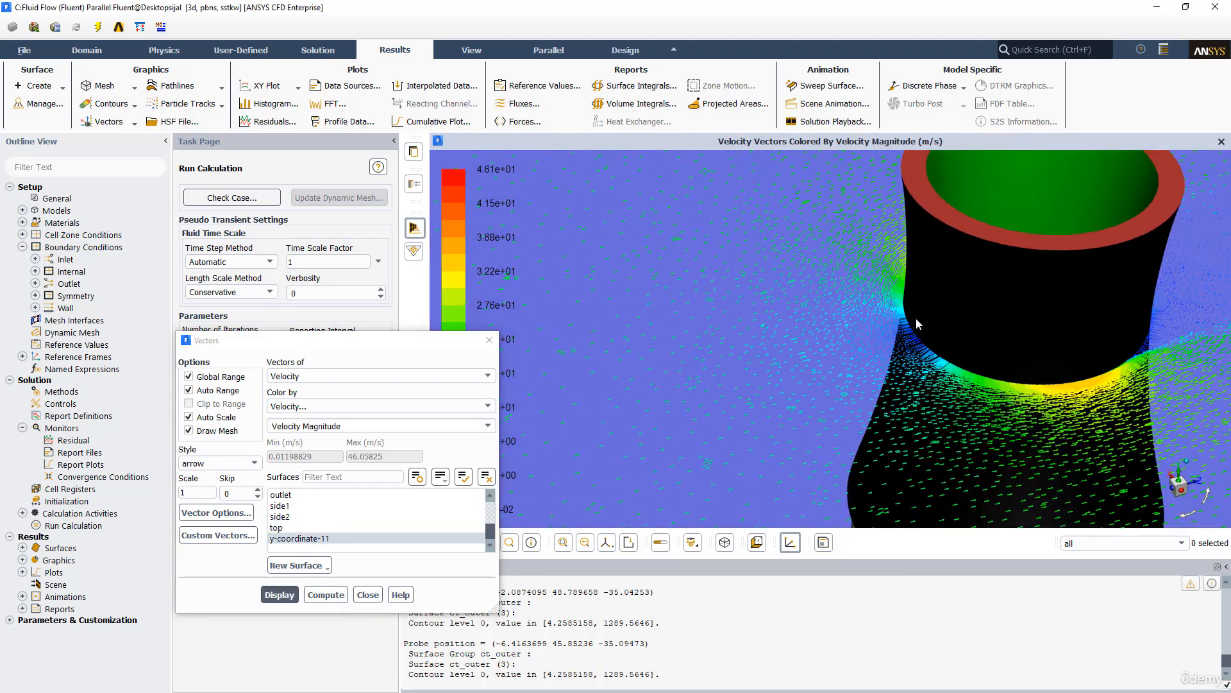
pyautogui.scroll(-5, 909, 308)
pyautogui.moveTo(895, 308); pyautogui.dragTo(697, 344, button='middle')
pyautogui.moveTo(859, 350); pyautogui.dragTo(725, 344, button='middle')
pyautogui.scroll(-5, 837, 303)
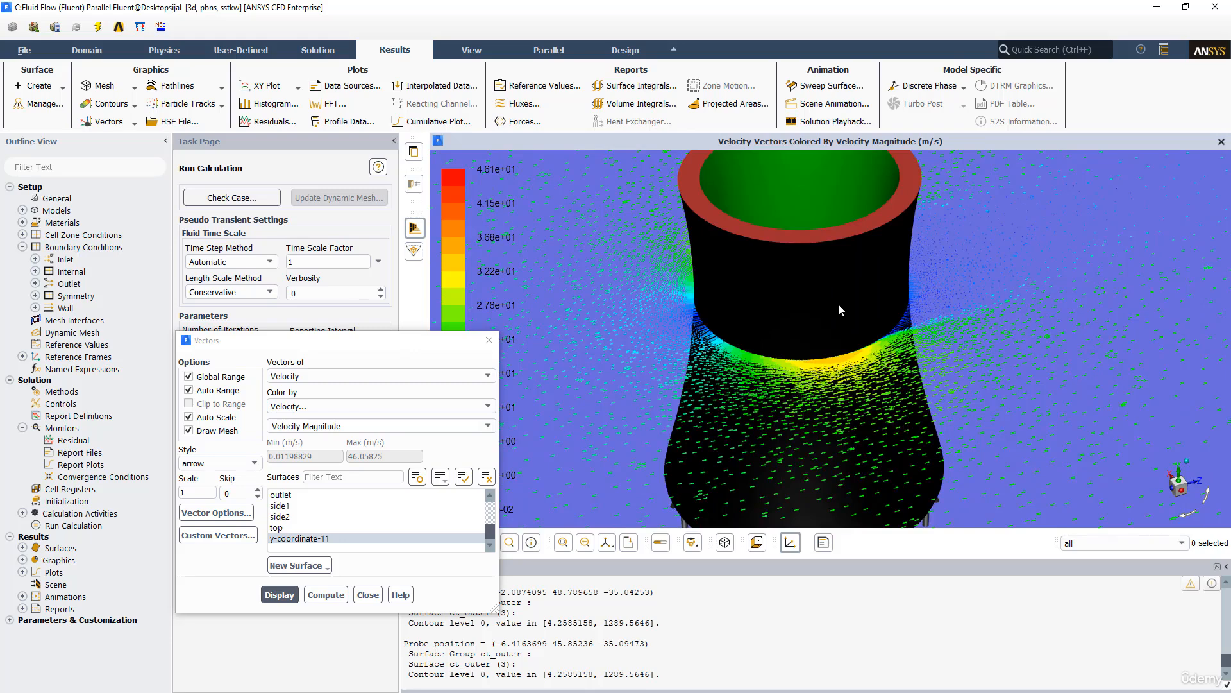
# Step: Set the vector scale to 10 and redisplay the velocity vectors, viewing the tower from above
pyautogui.click(193, 493)
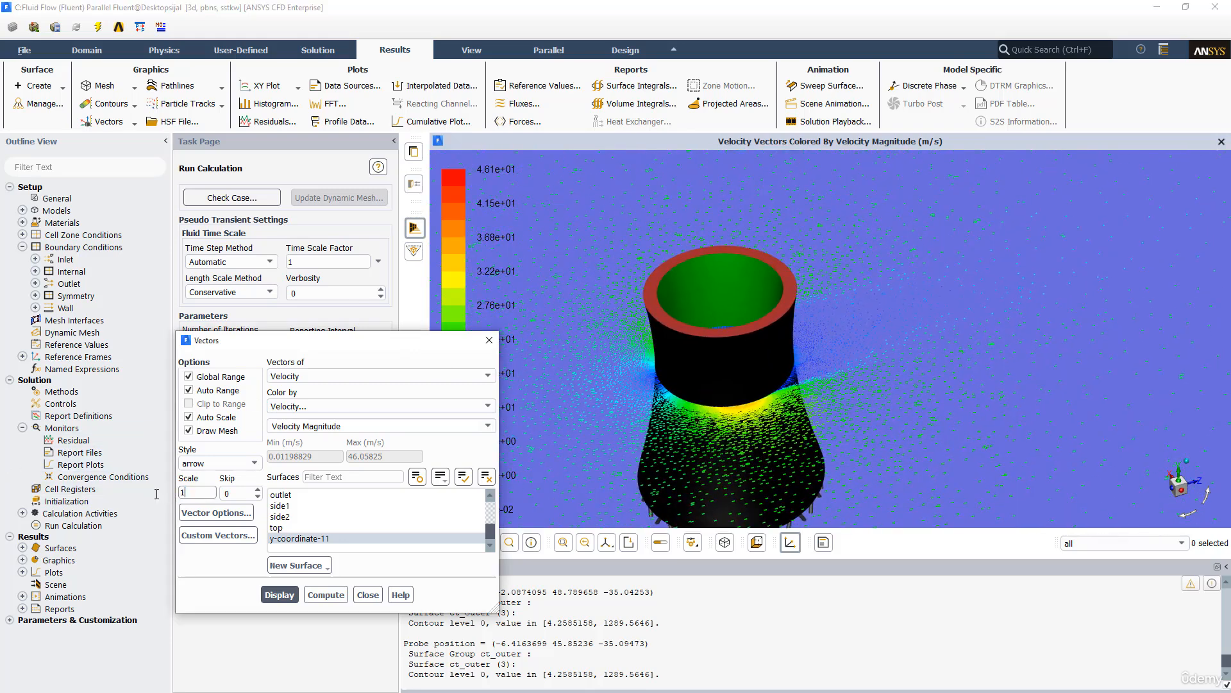
pyautogui.write('0')
pyautogui.click(280, 595)
pyautogui.moveTo(834, 306)
pyautogui.mouseDown()
pyautogui.moveTo(801, 375)
pyautogui.moveTo(818, 321)
pyautogui.mouseUp()
pyautogui.moveTo(818, 321); pyautogui.dragTo(769, 392, button='middle')
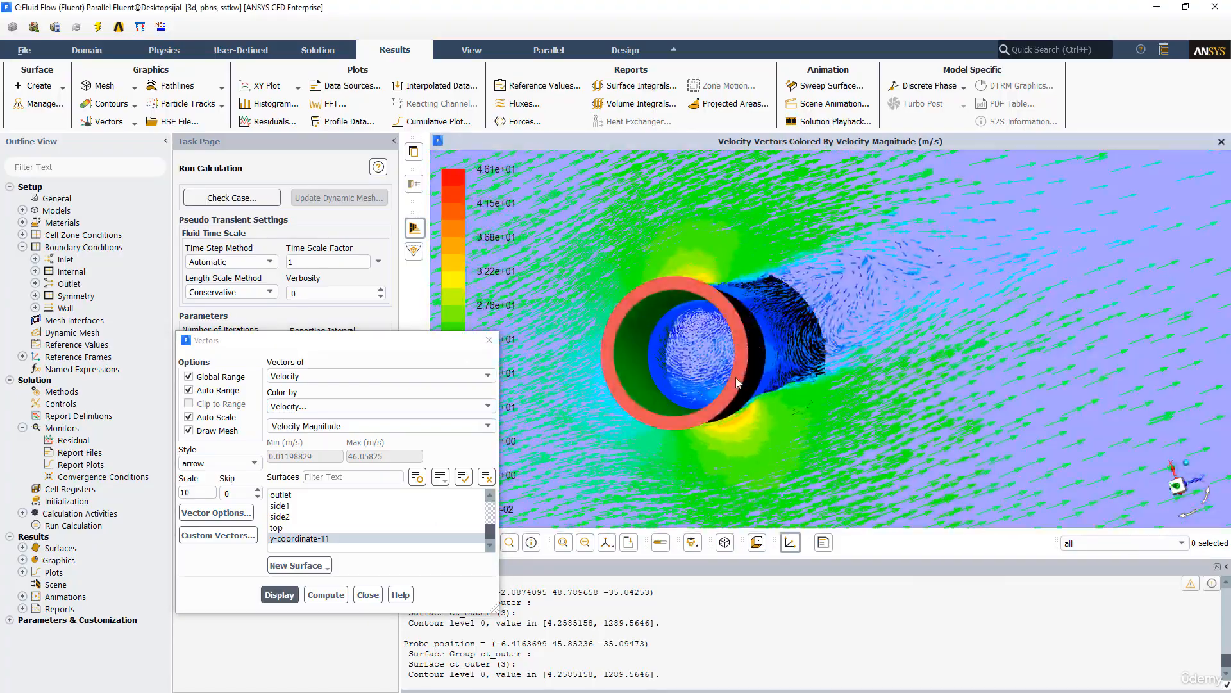
# Step: Examine the vectors in the wake behind the tower, probe a point there, and close the vector settings
pyautogui.scroll(3, 892, 308)
pyautogui.scroll(-5, 890, 305)
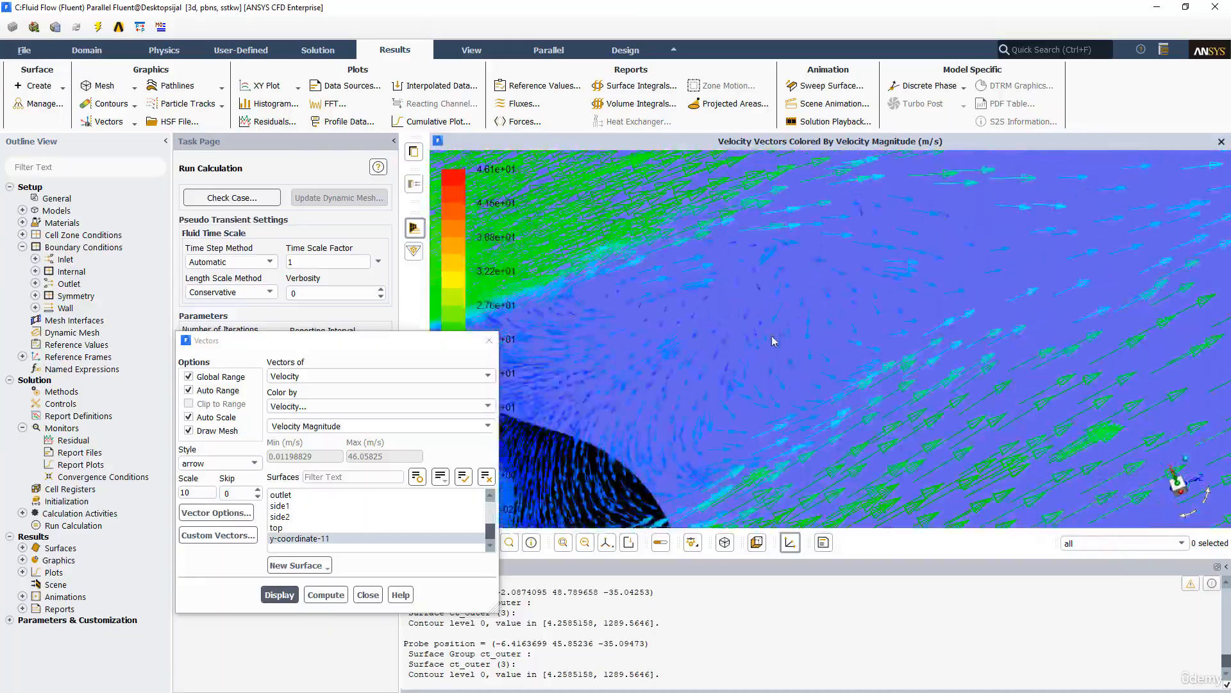
pyautogui.scroll(-3, 756, 301)
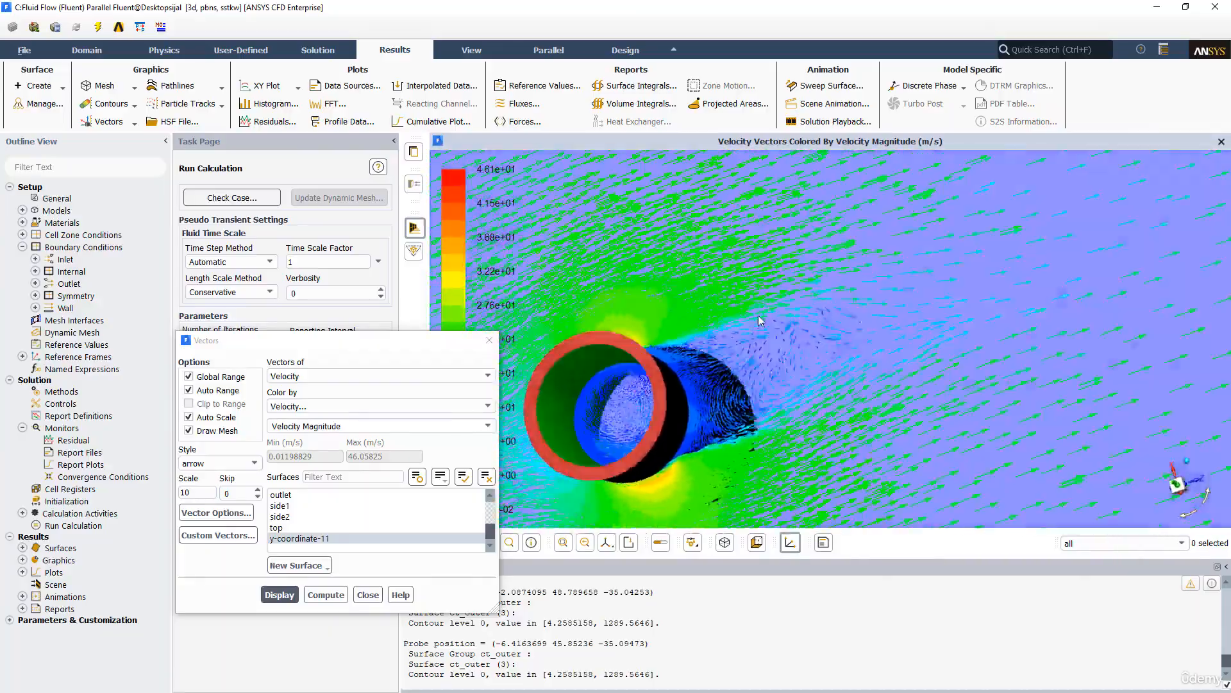
pyautogui.scroll(6, 756, 270)
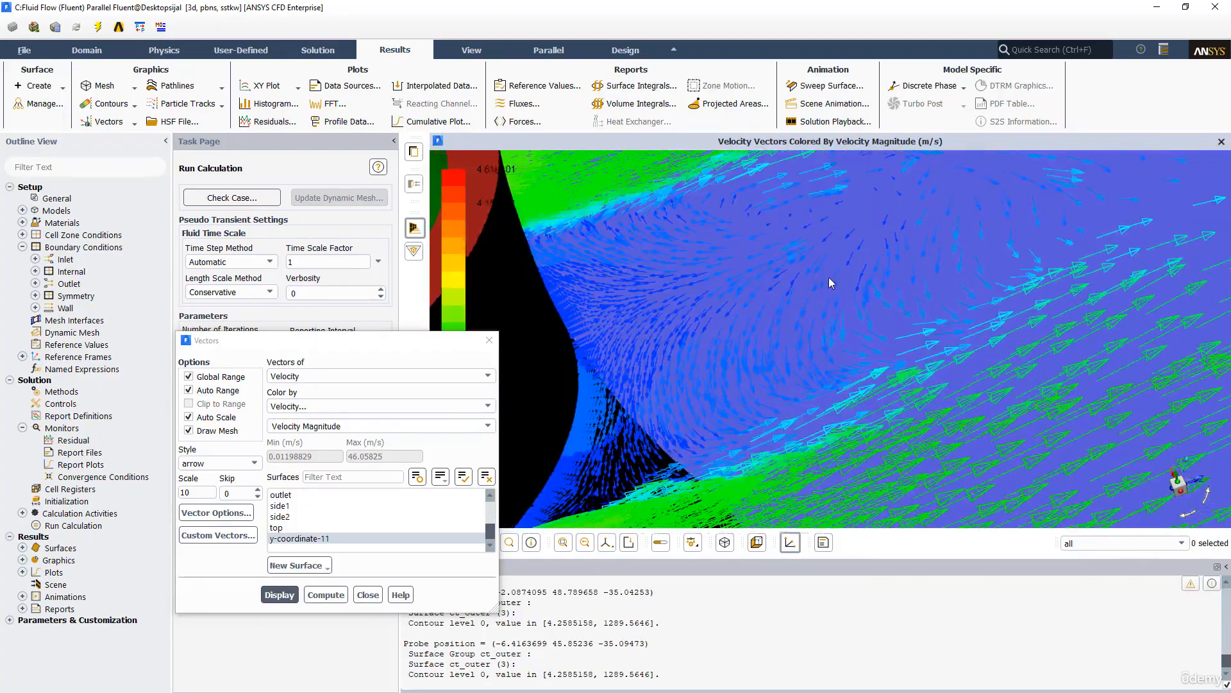
pyautogui.moveTo(657, 293); pyautogui.dragTo(715, 261)
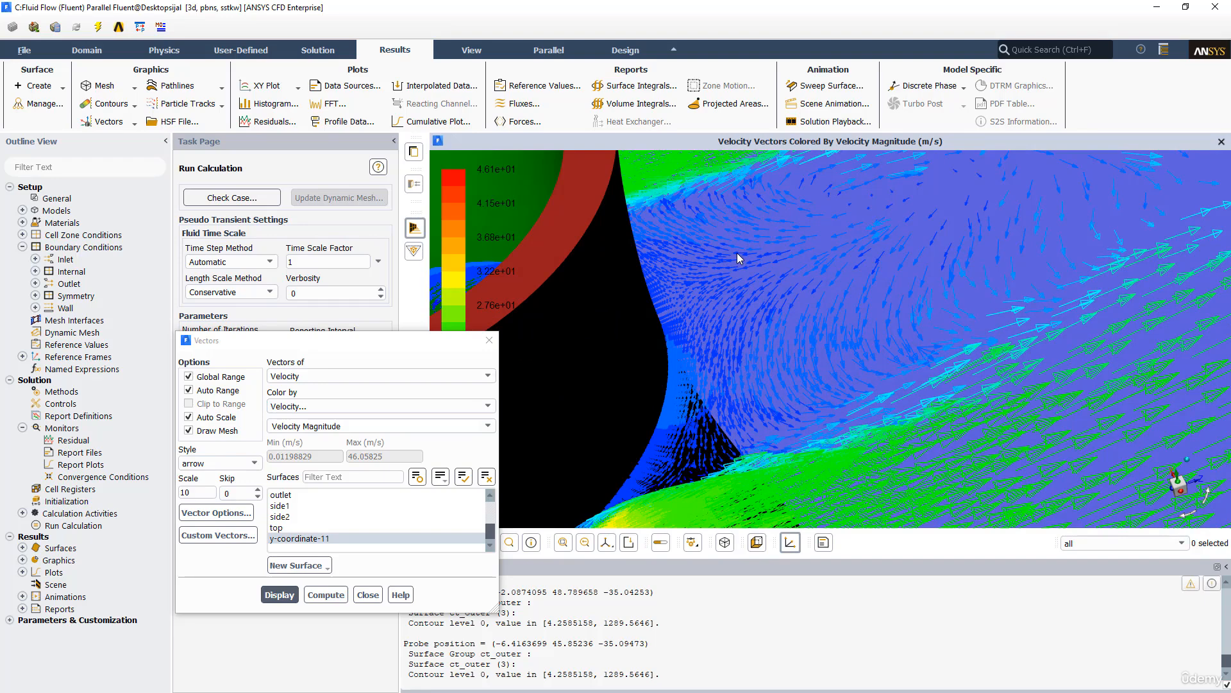
pyautogui.rightClick(737, 254)
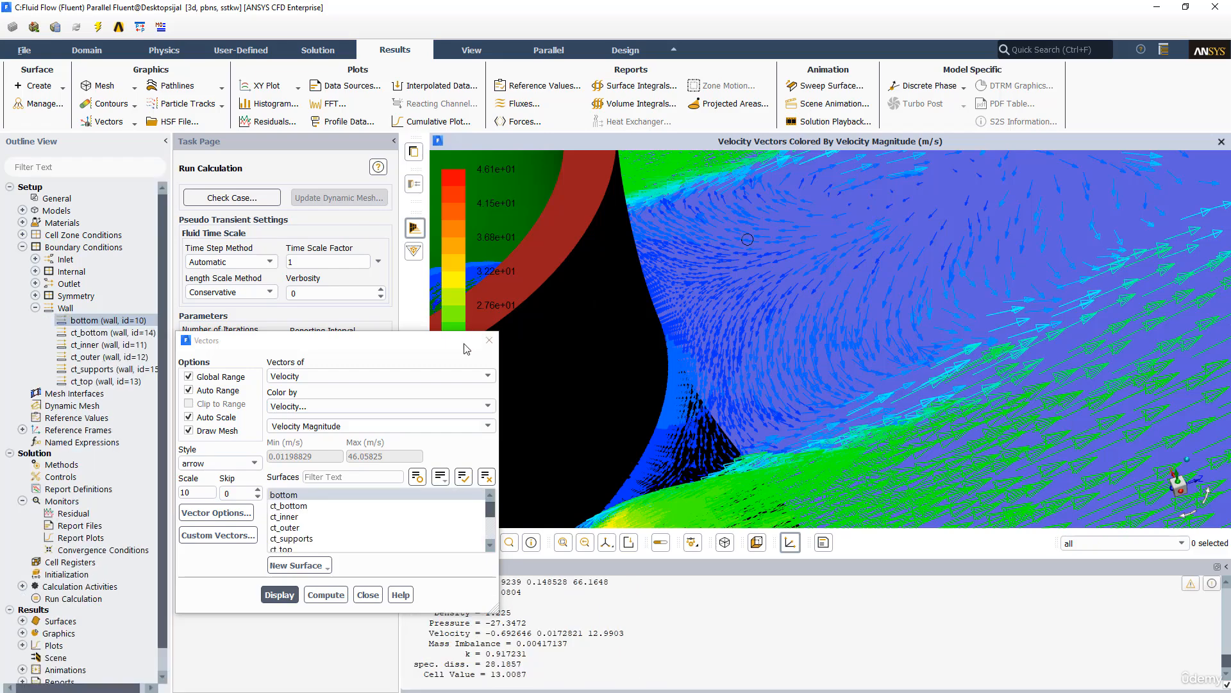
pyautogui.moveTo(465, 348); pyautogui.dragTo(393, 288)
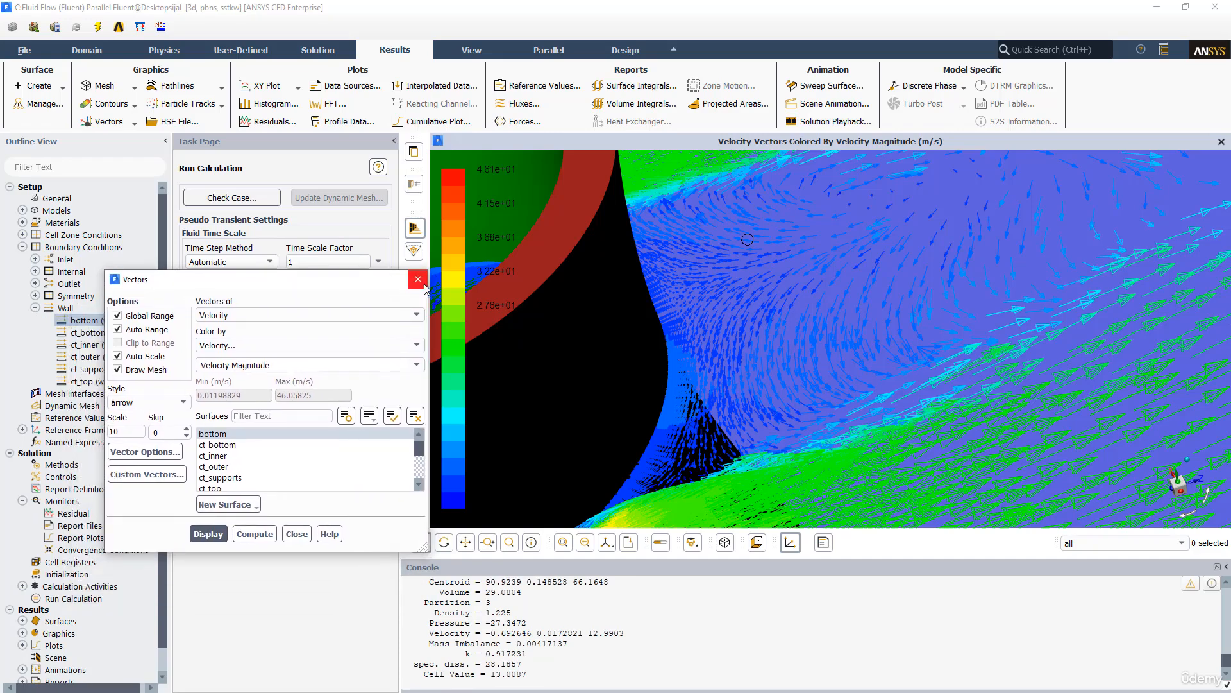
pyautogui.click(417, 279)
# Step: Display filled velocity magnitude contours on the y-coordinate-11 surface and view the flow around the tower and whole domain
pyautogui.click(109, 103)
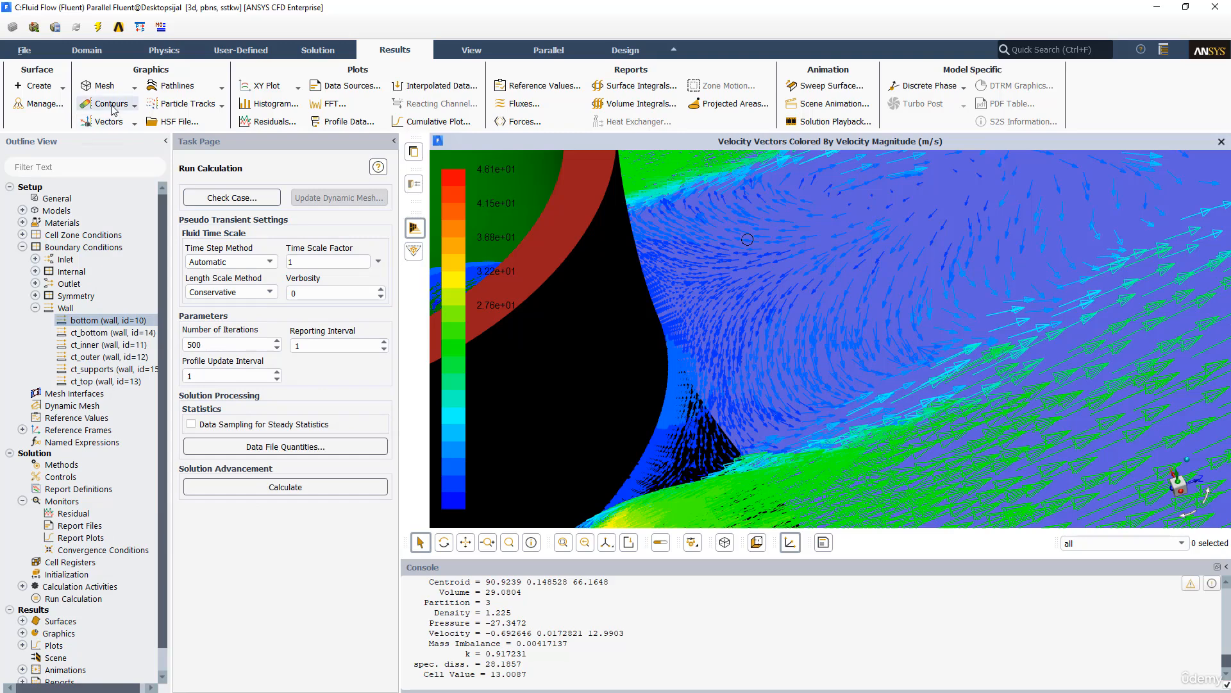
pyautogui.click(98, 120)
pyautogui.click(222, 284)
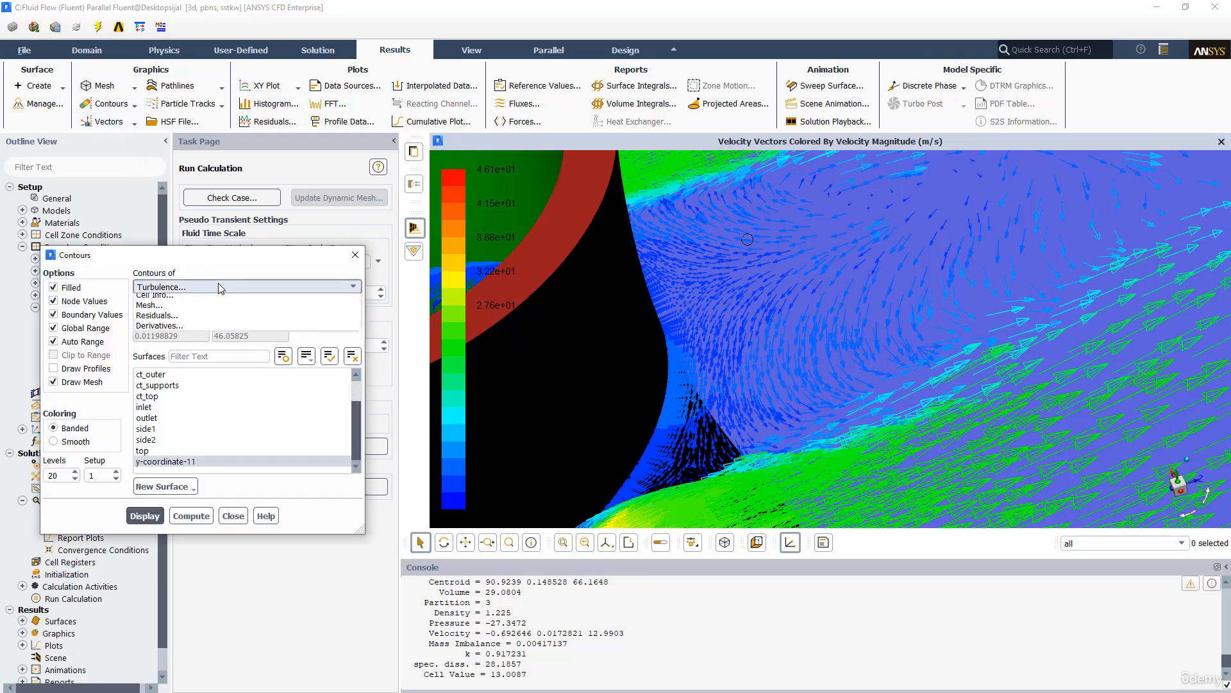
pyautogui.click(157, 320)
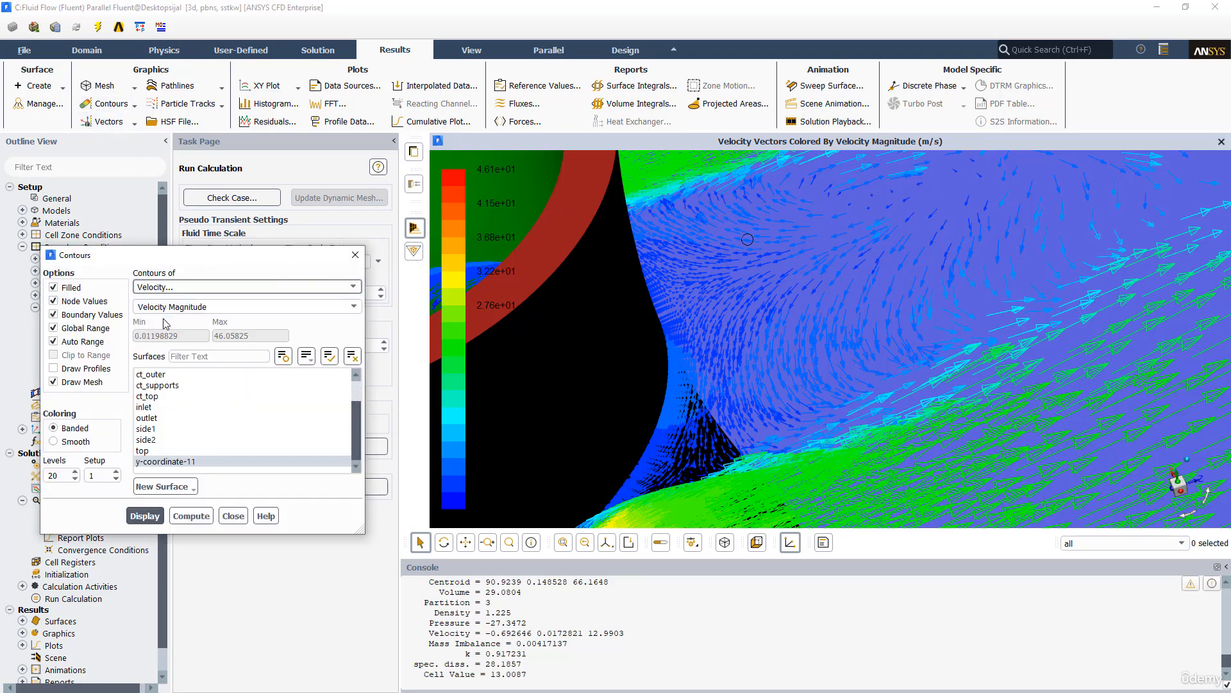
pyautogui.click(153, 518)
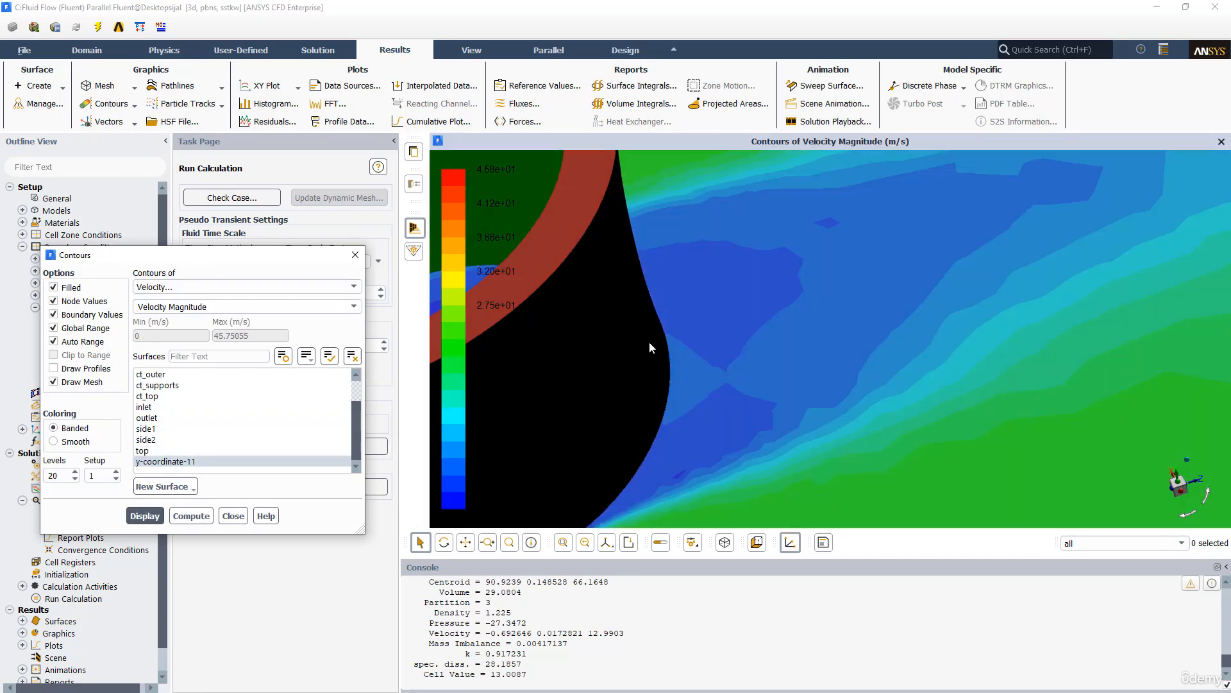
pyautogui.scroll(-5, 649, 346)
pyautogui.scroll(4, 652, 349)
pyautogui.scroll(-2, 651, 350)
pyautogui.scroll(-8, 652, 344)
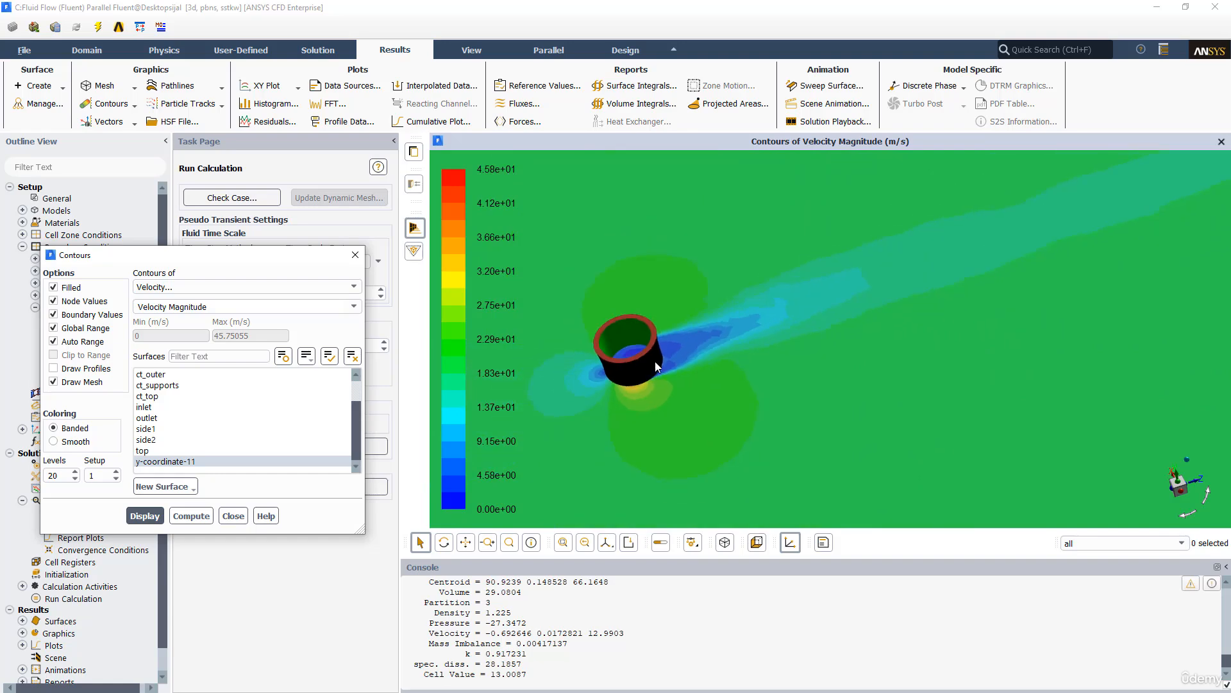
pyautogui.moveTo(772, 367); pyautogui.dragTo(787, 359, button='middle')
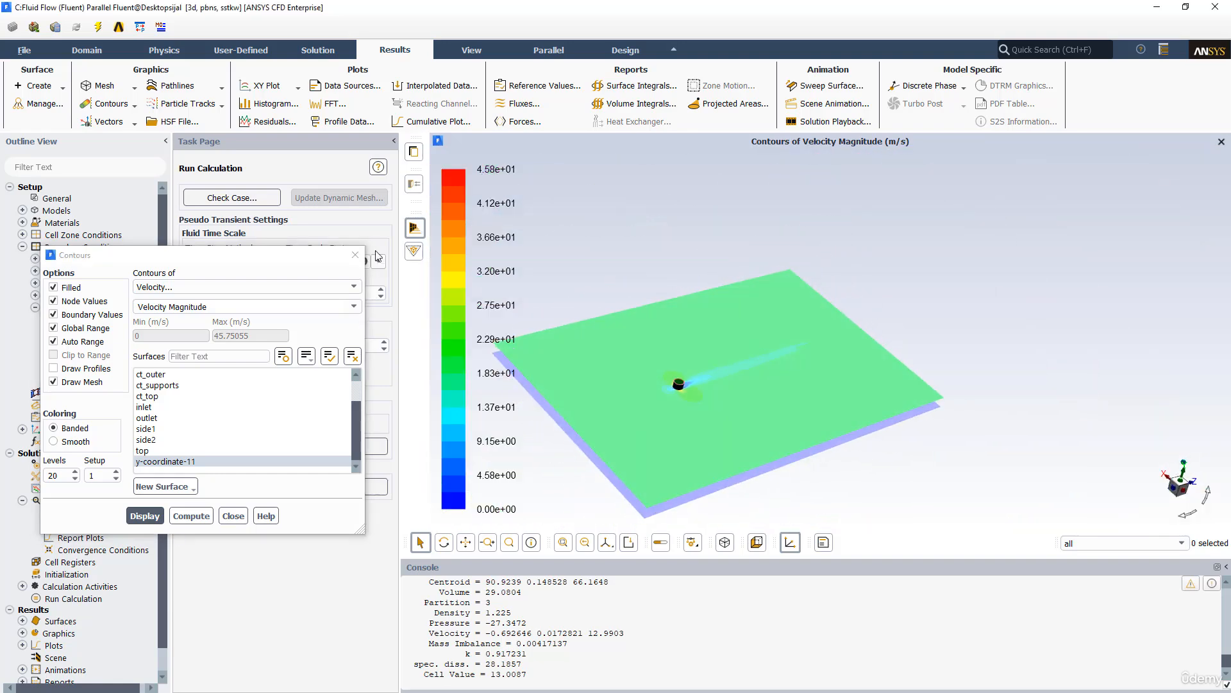
# Step: Close the contour settings and exit Fluent, using the settings changes for the current calculation only
pyautogui.click(354, 255)
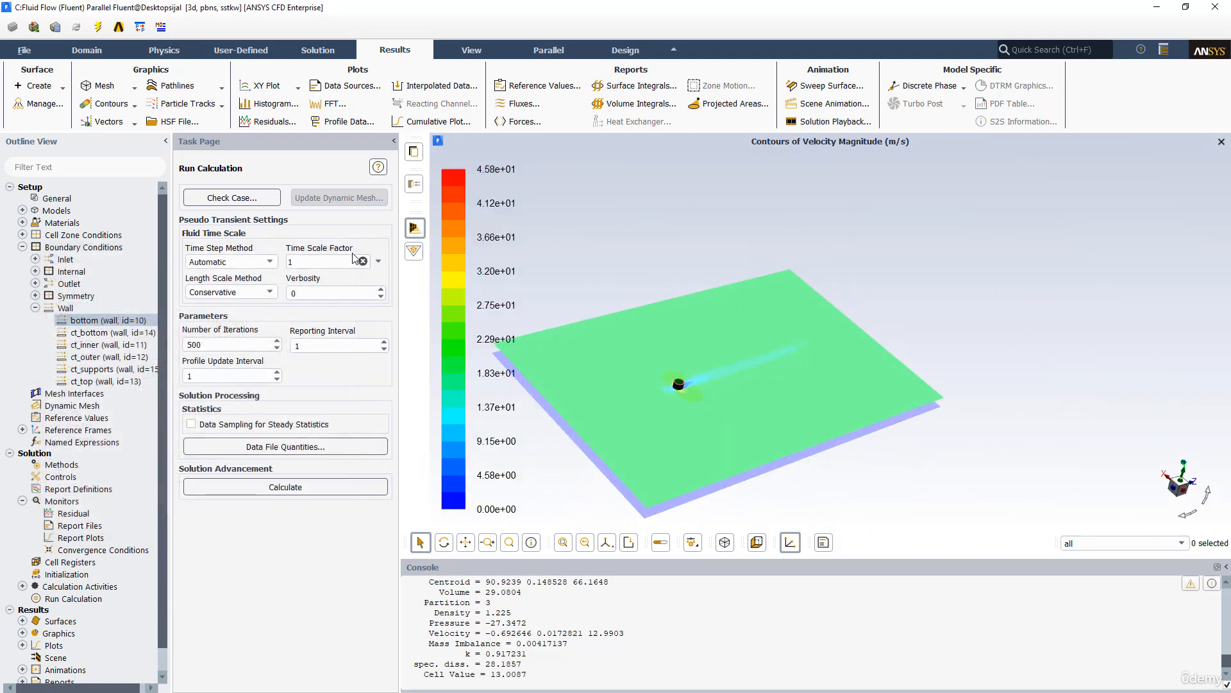
pyautogui.click(1221, 8)
pyautogui.click(617, 370)
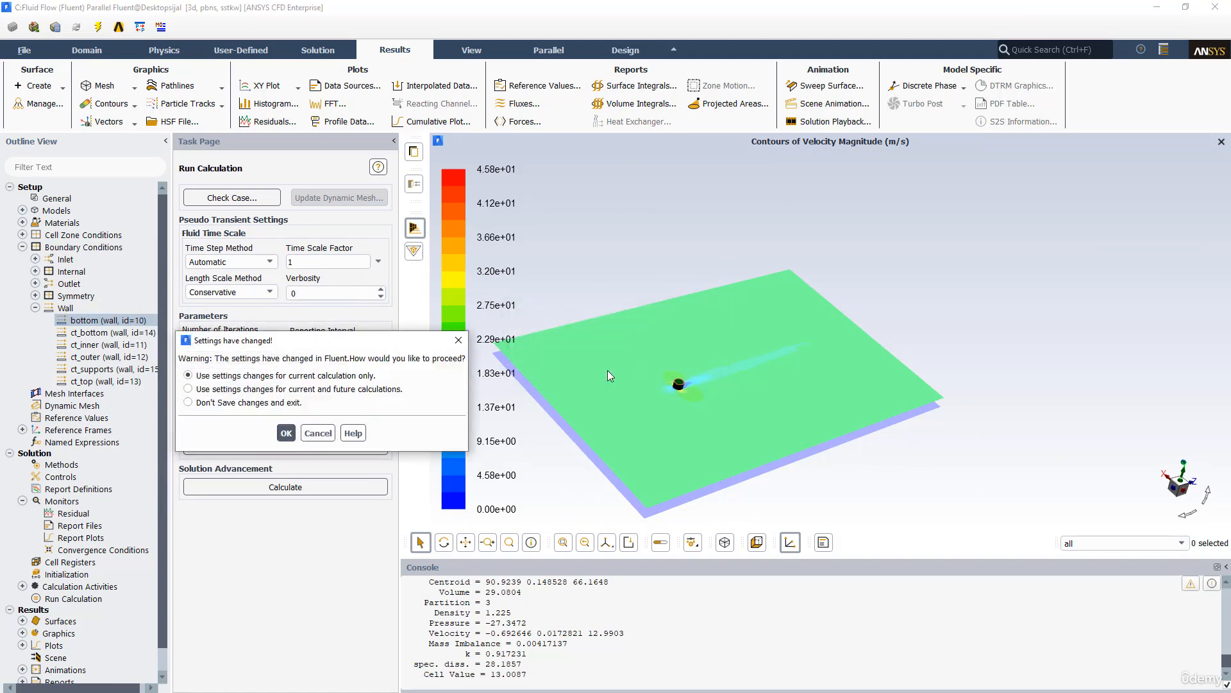
pyautogui.click(286, 433)
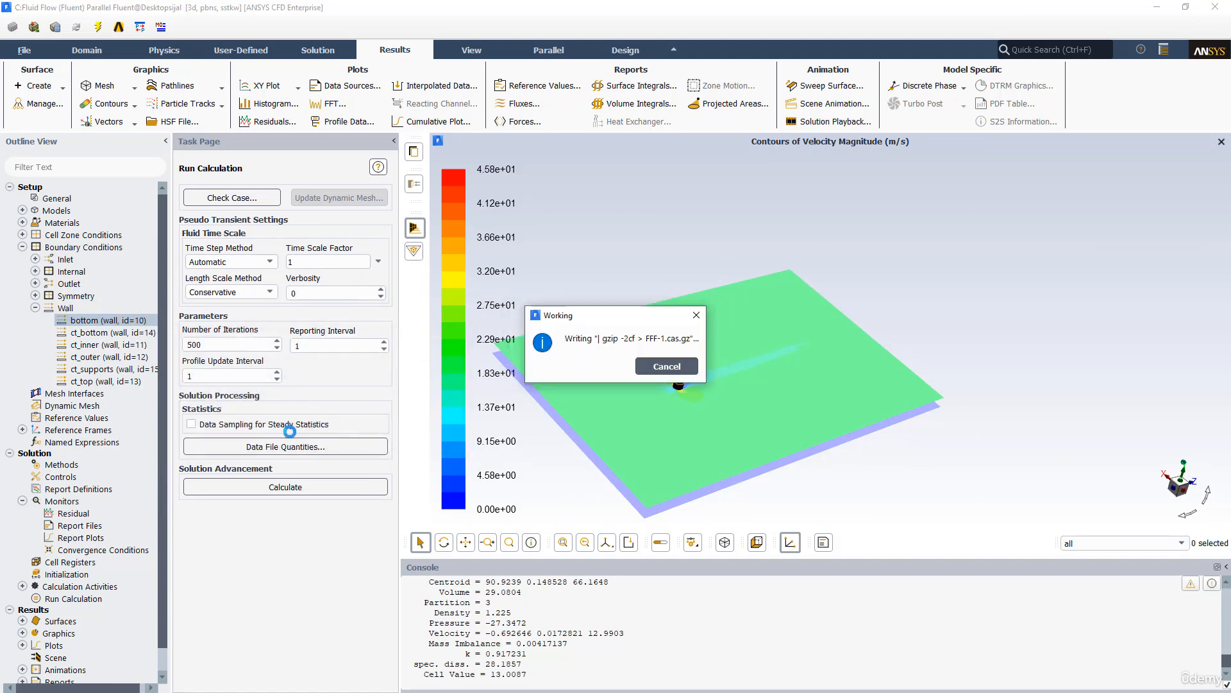